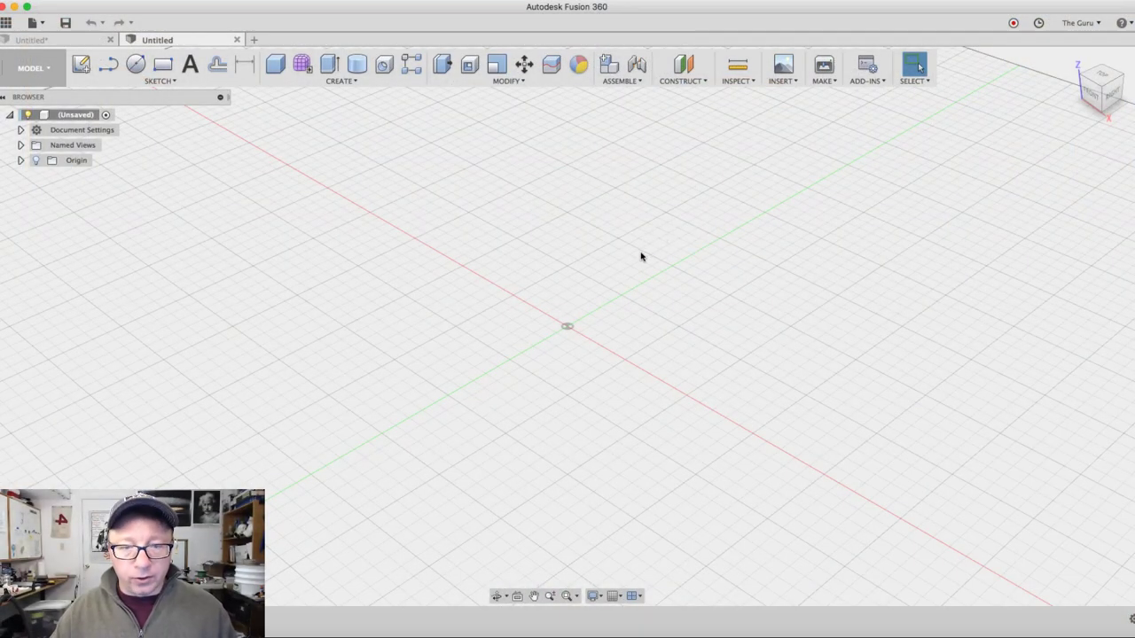
- Sketch a 75 mm diameter circle centred on the origin of the ground plane
left_click(81, 63)
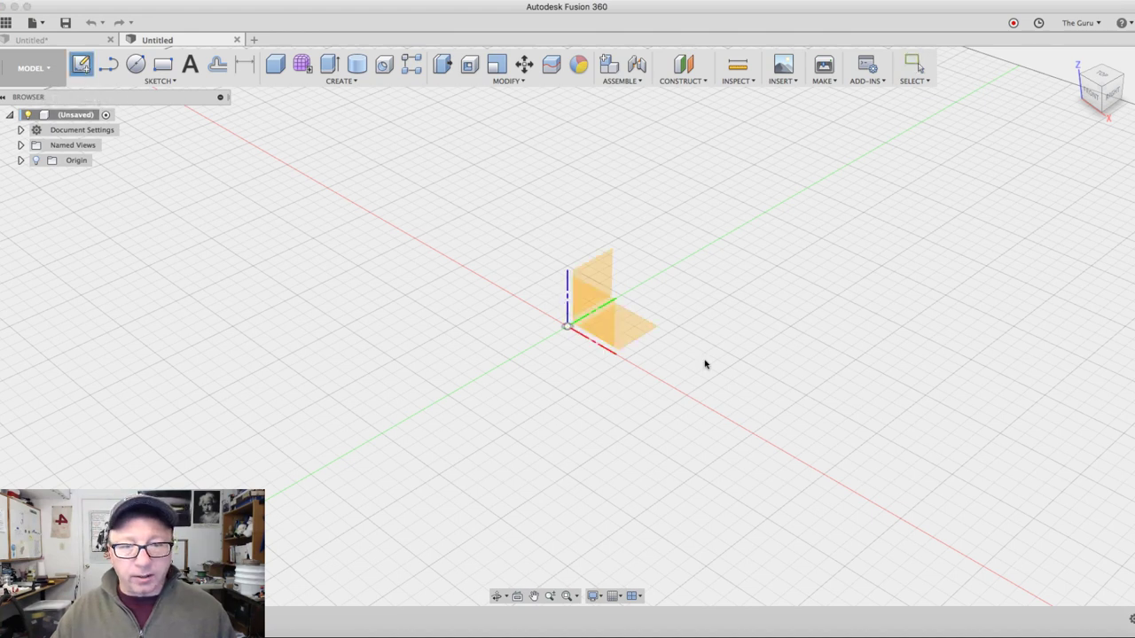
left_click(643, 342)
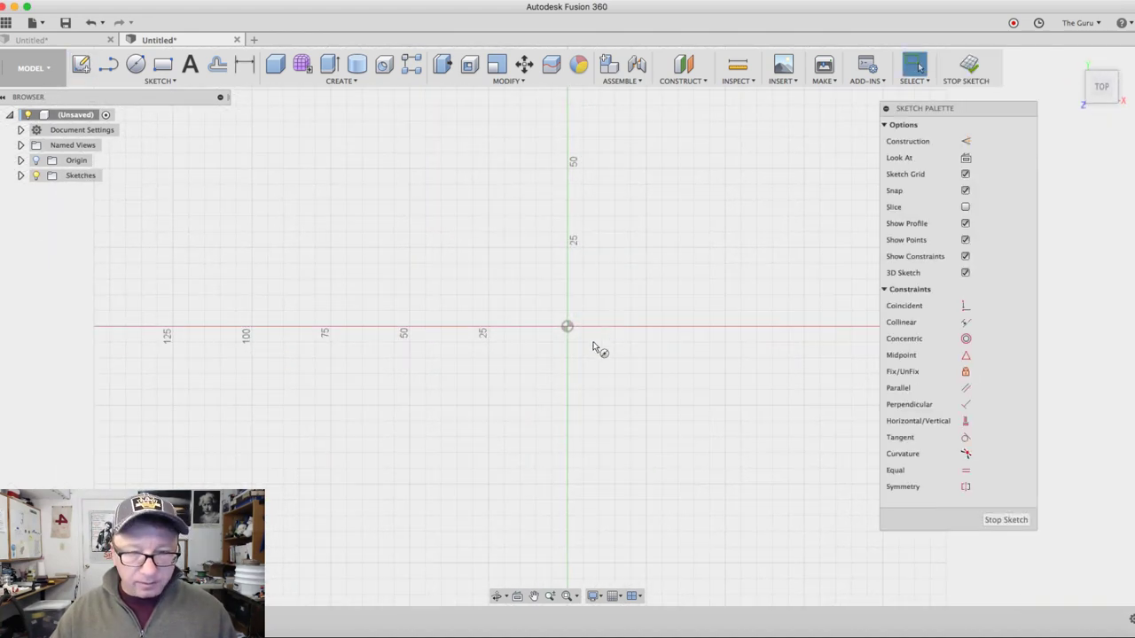
key("c")
left_click(568, 328)
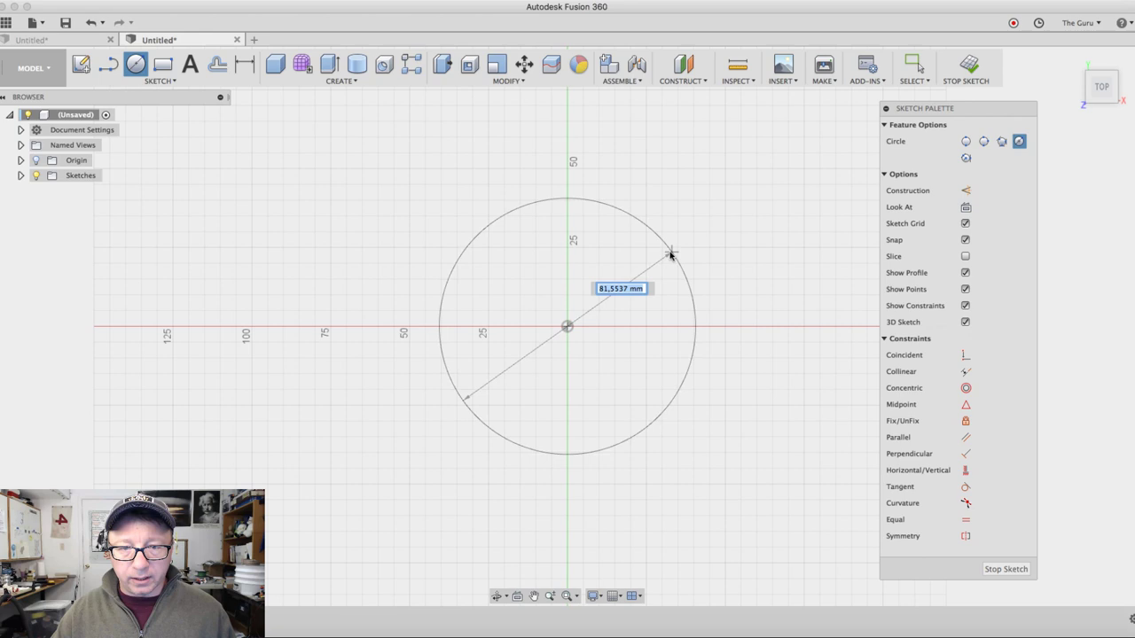
left_click(669, 257)
key("Escape")
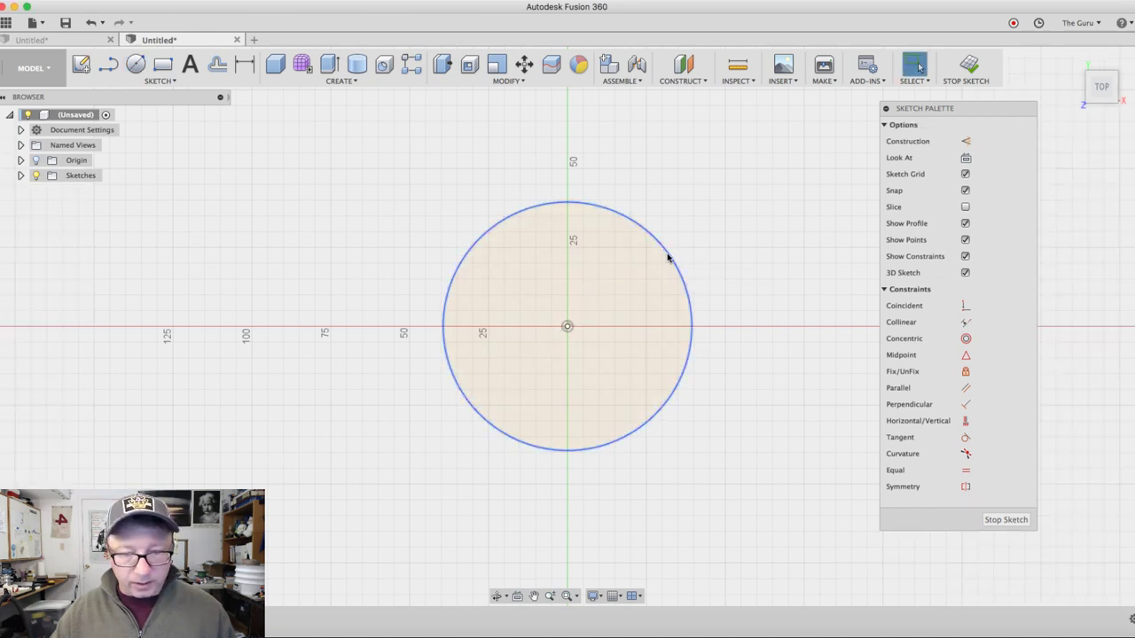
key("d")
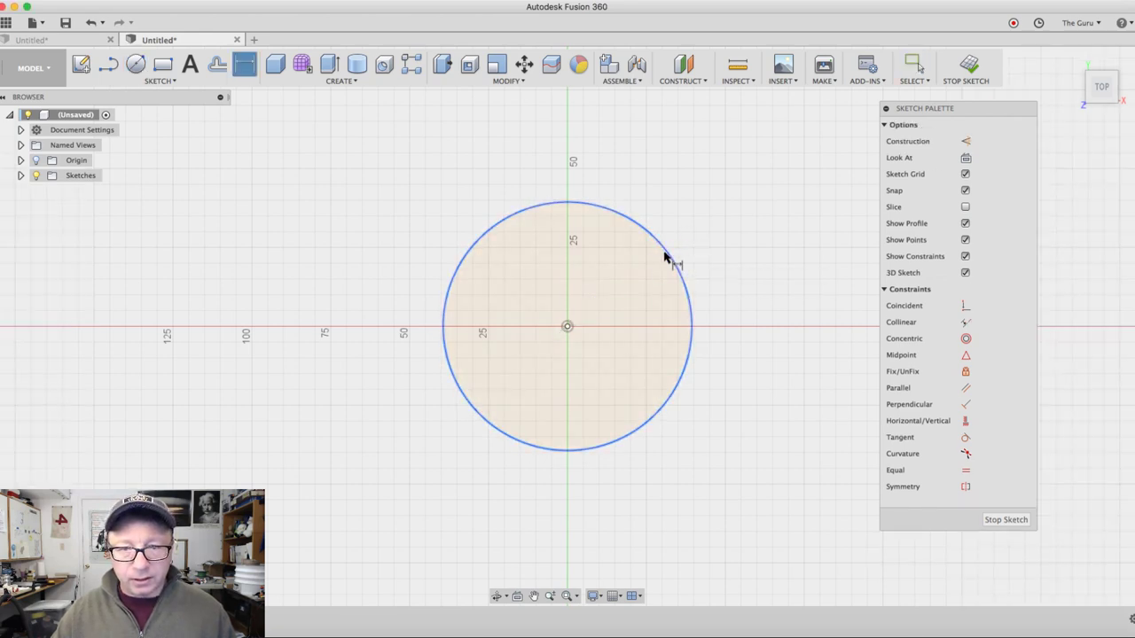
left_click(665, 257)
left_click(681, 222)
type("75")
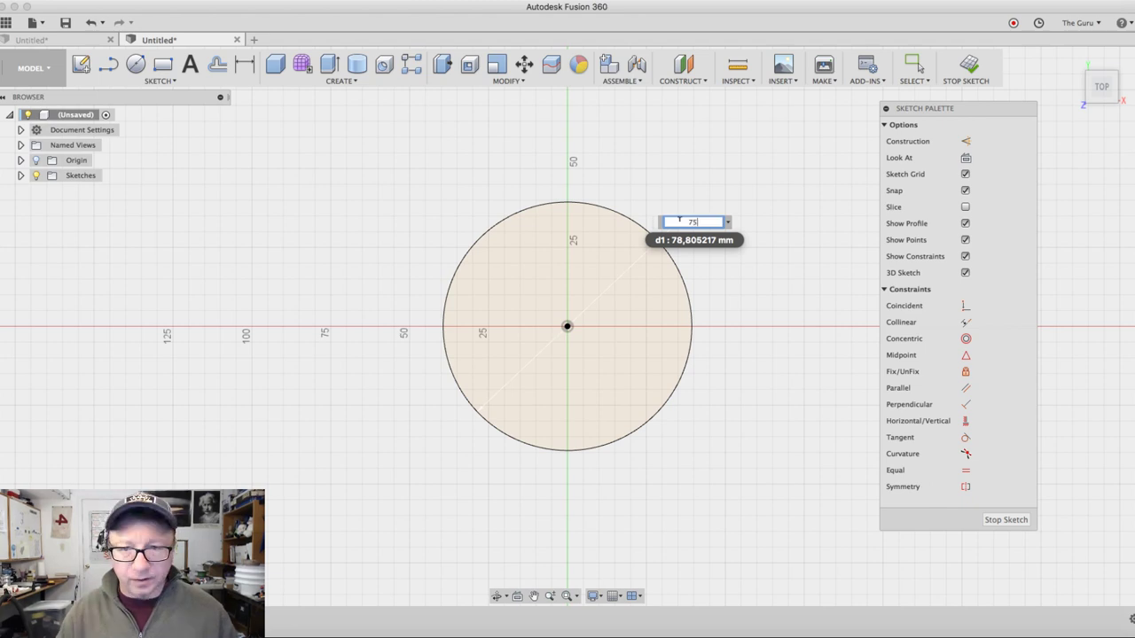
key("Return")
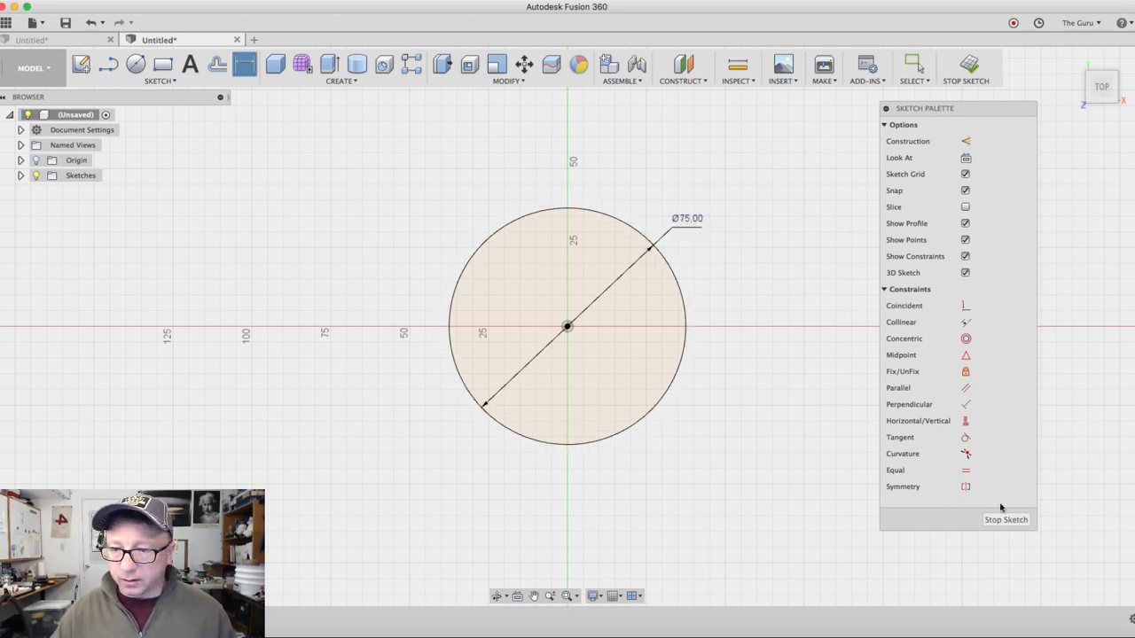
left_click(1006, 521)
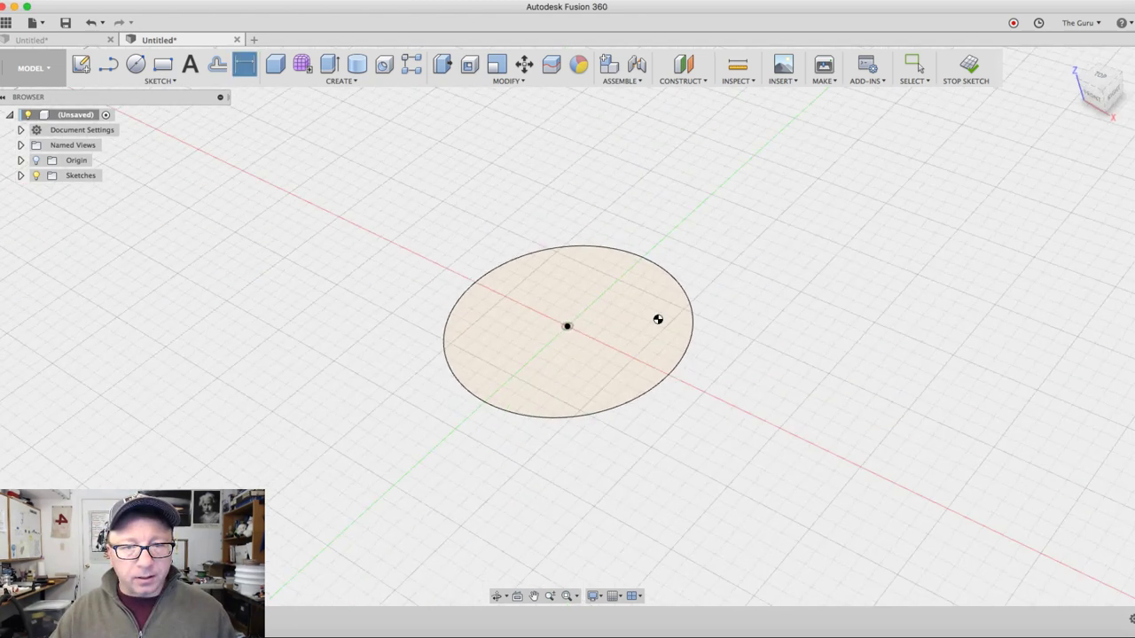
- Extrude the circle 75 mm into a solid cylinder body
key("e")
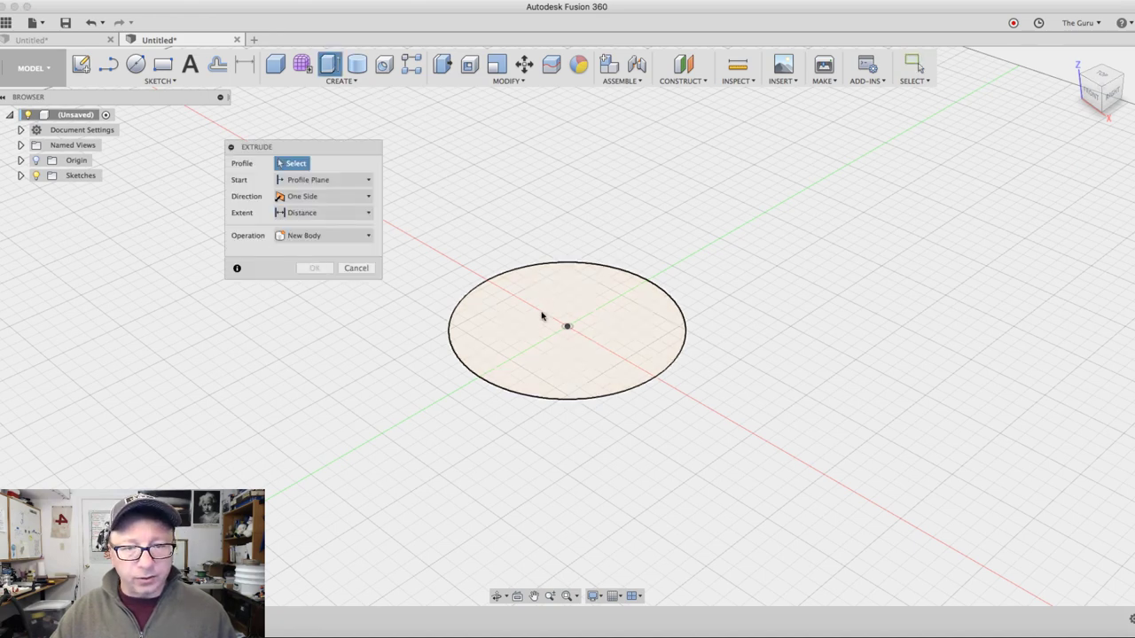
left_click(541, 314)
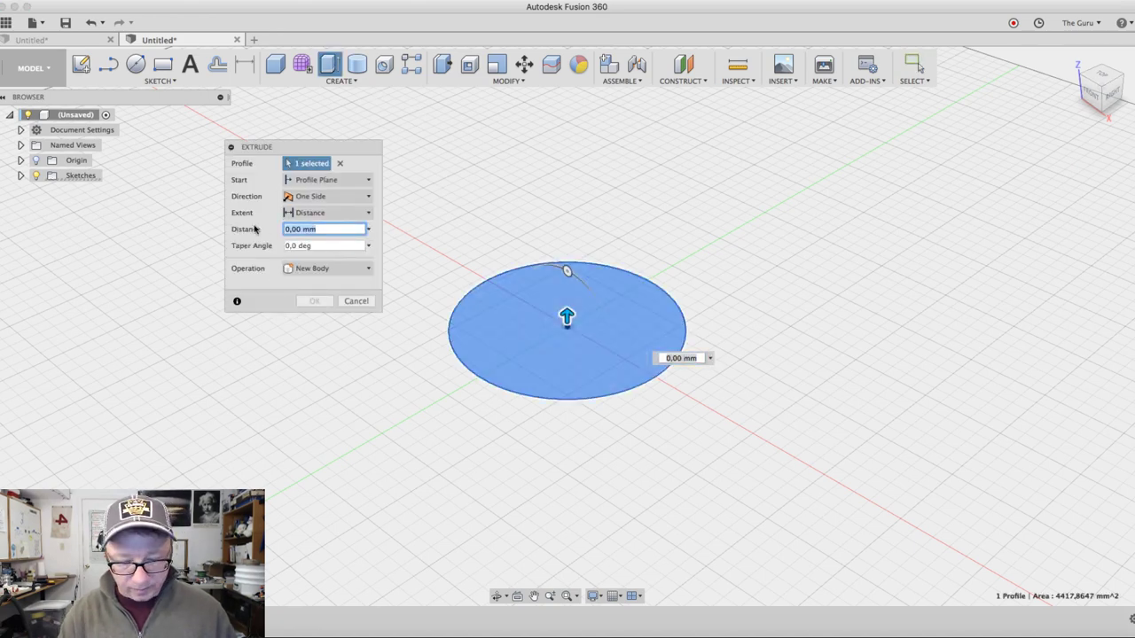
type("75")
key("Return")
middle_click_drag(735, 373, 726, 406, "shift")
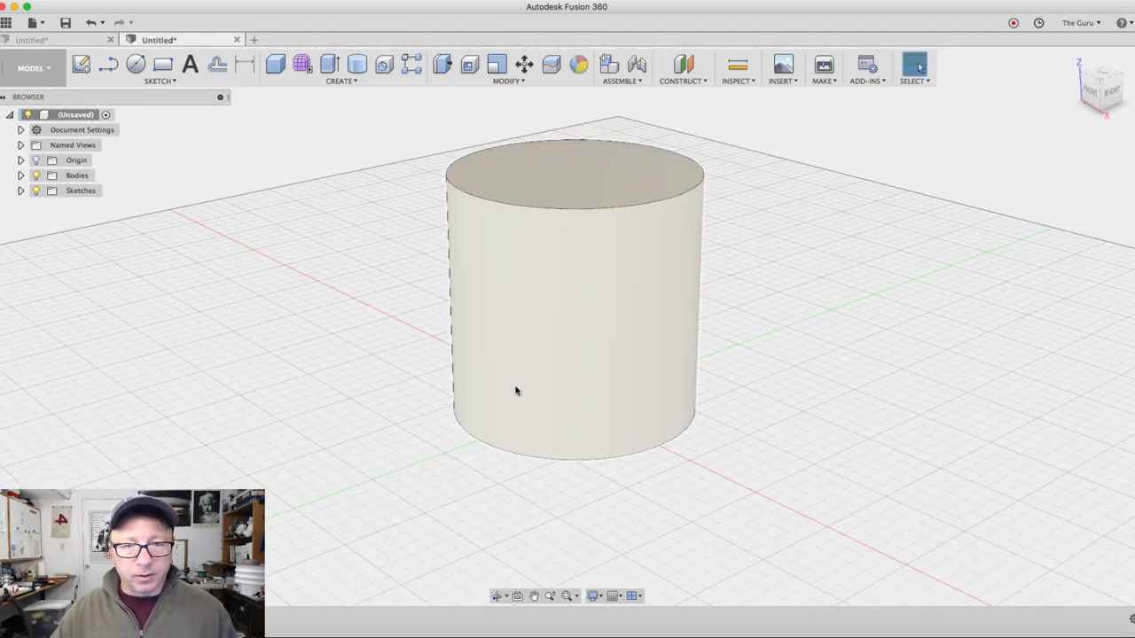
- Start a sketch on the cylinder's vertical mid-plane and place a text start point
left_click(81, 64)
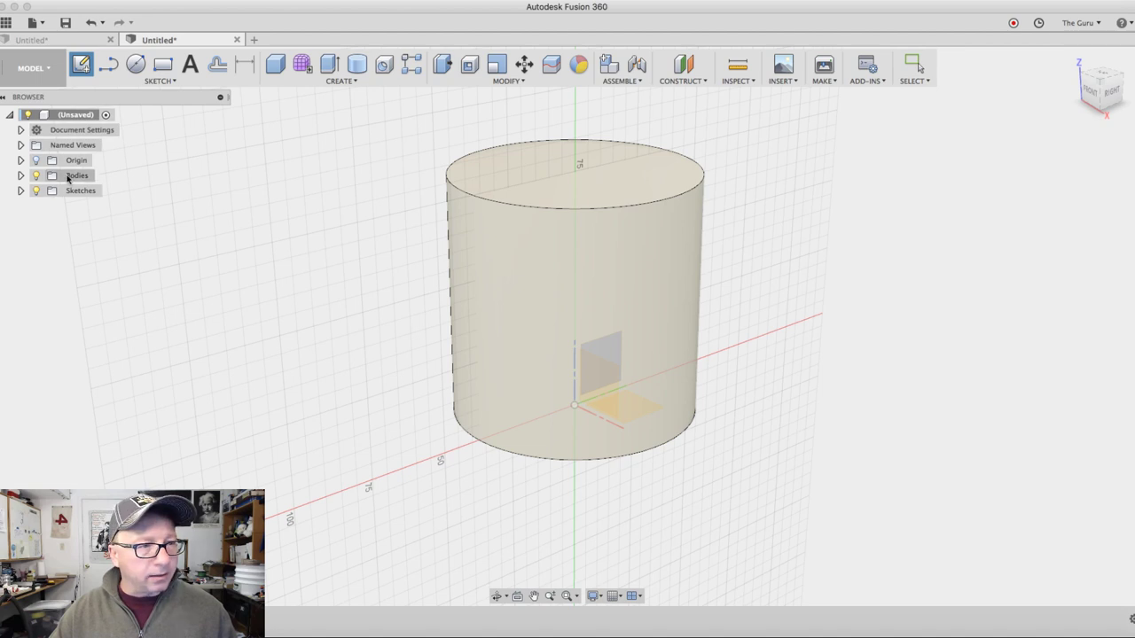
left_click(612, 350)
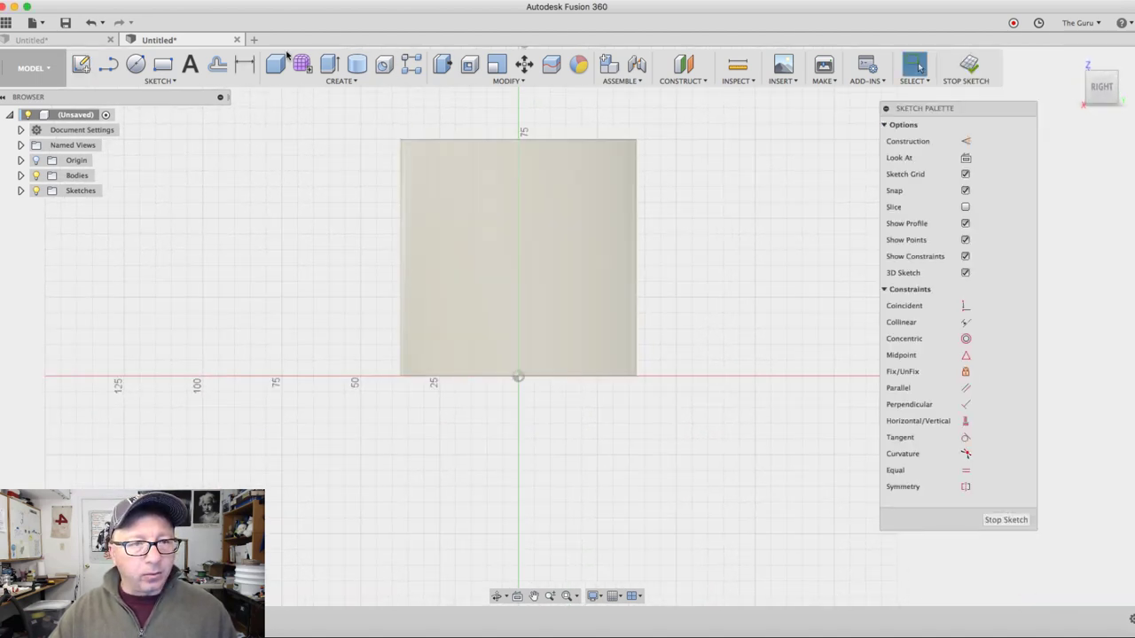
left_click(190, 65)
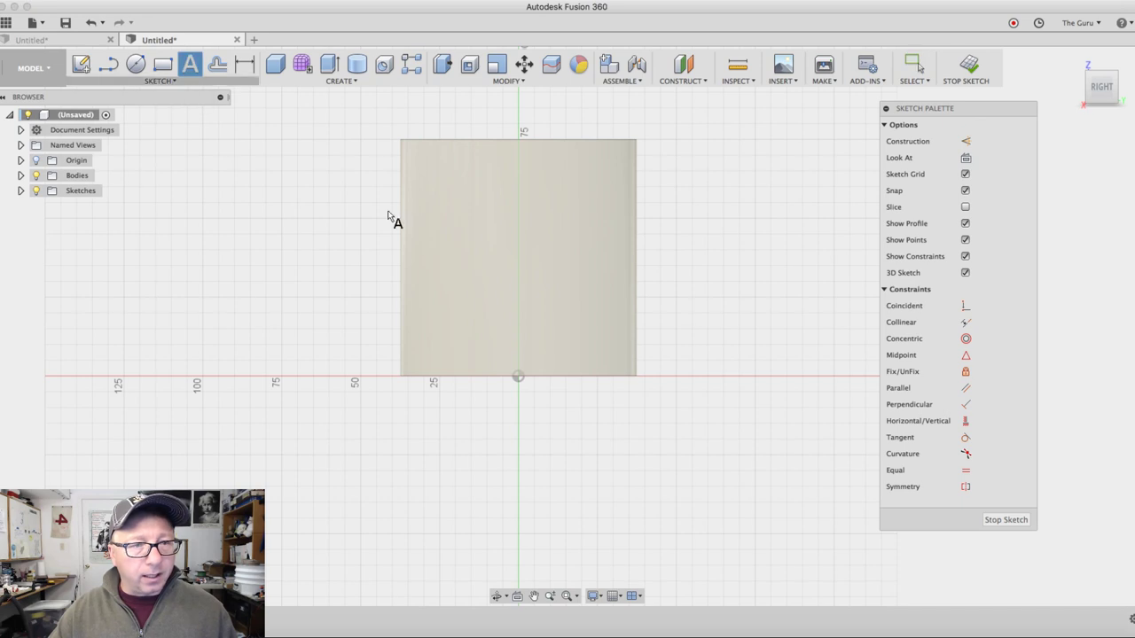
left_click(487, 202)
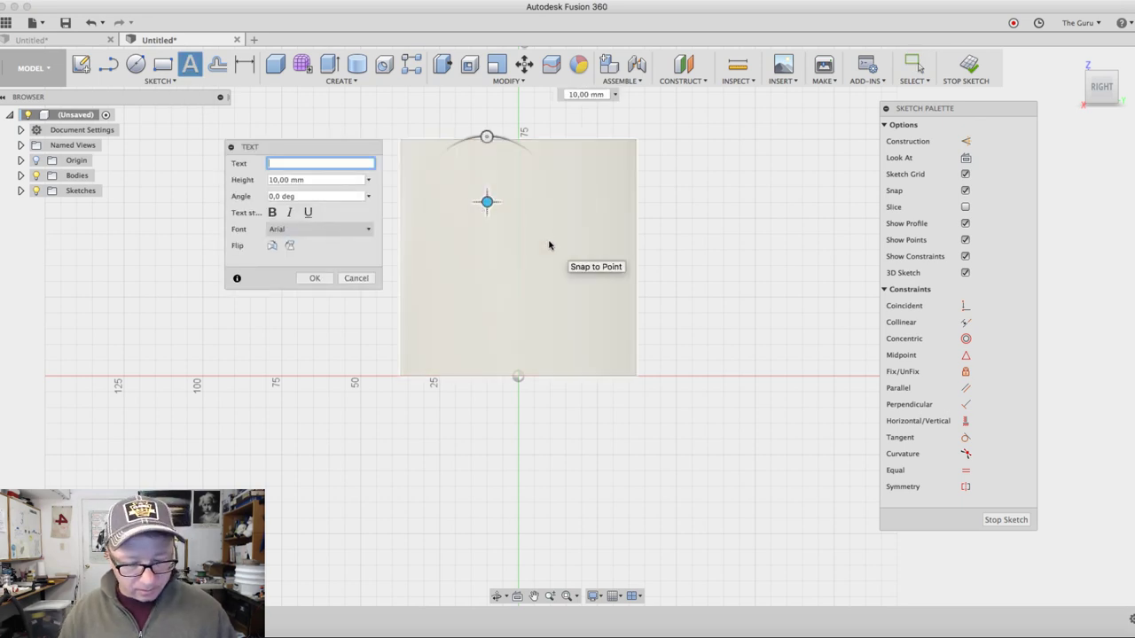
type("CRG")
- Make the CRG text 30 mm bold, rotate it vertical, and position it within the cylinder
key("Tab")
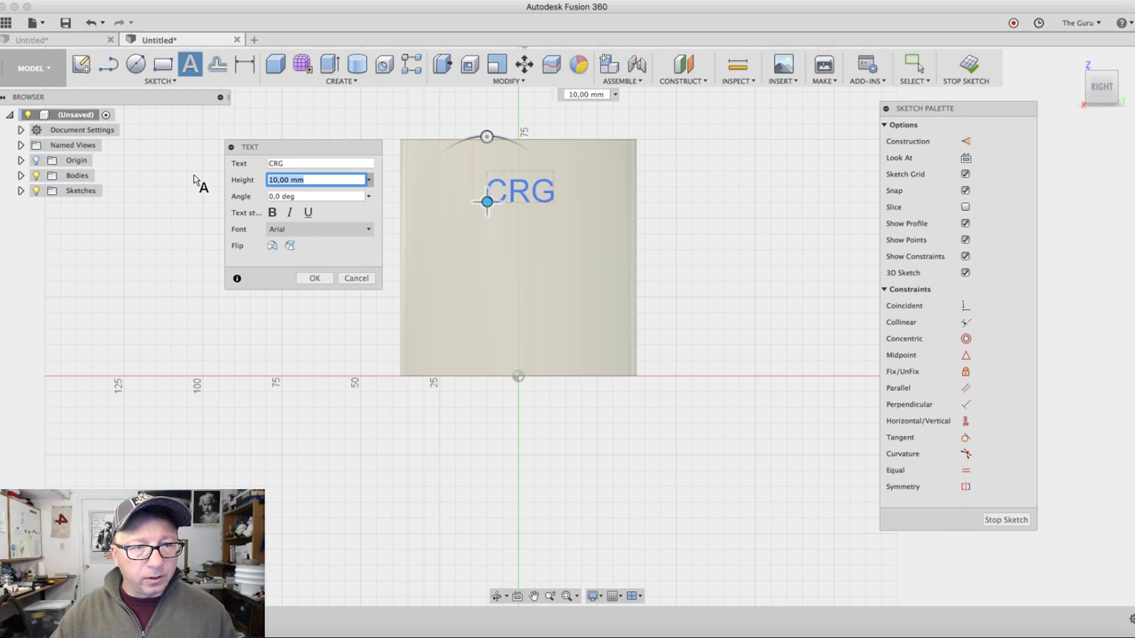
type("30")
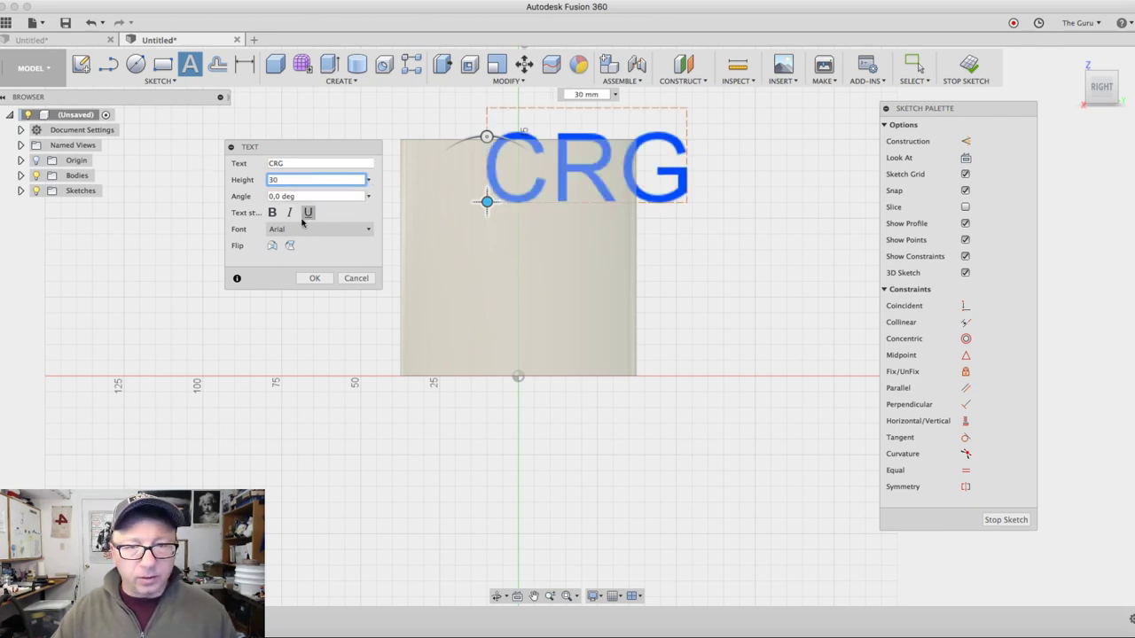
left_click(272, 213)
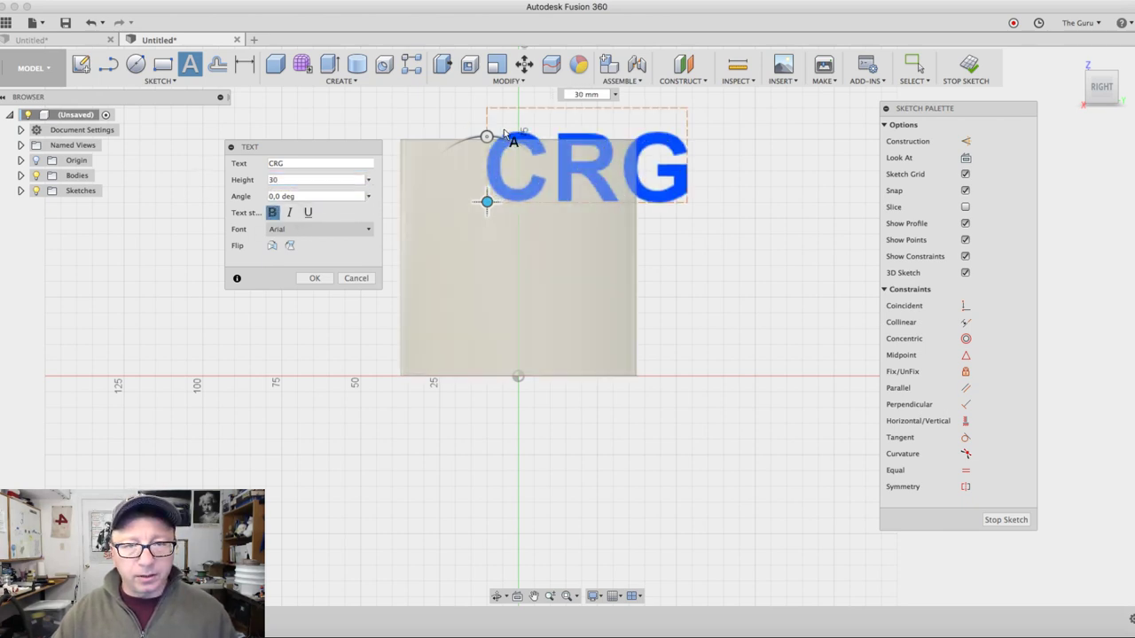
left_click_drag(486, 135, 578, 205)
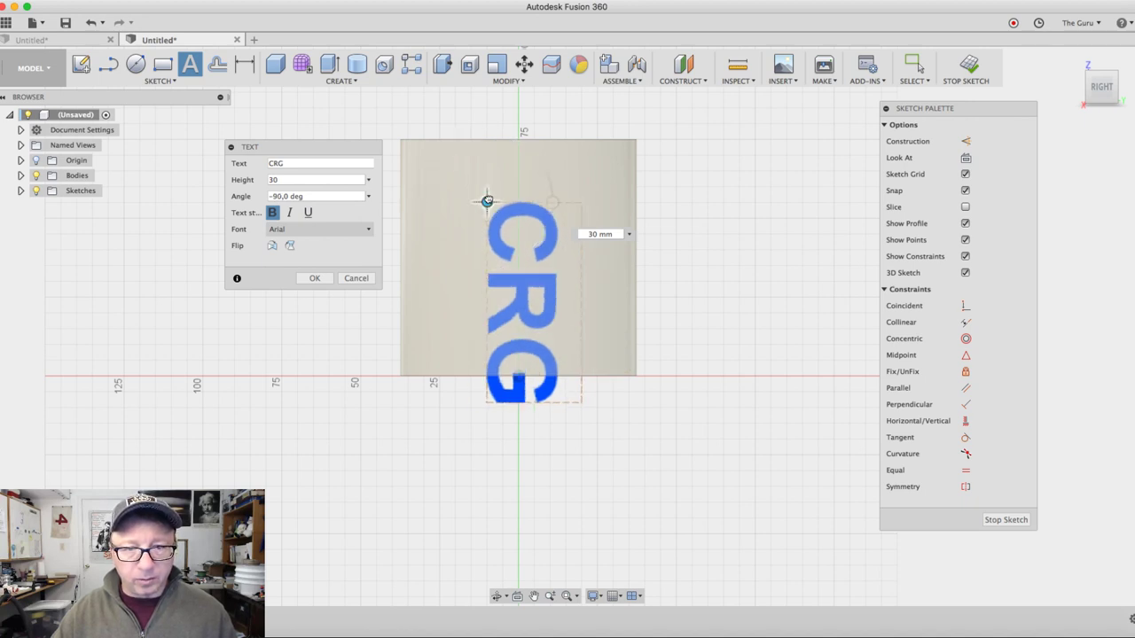
left_click_drag(487, 201, 479, 152)
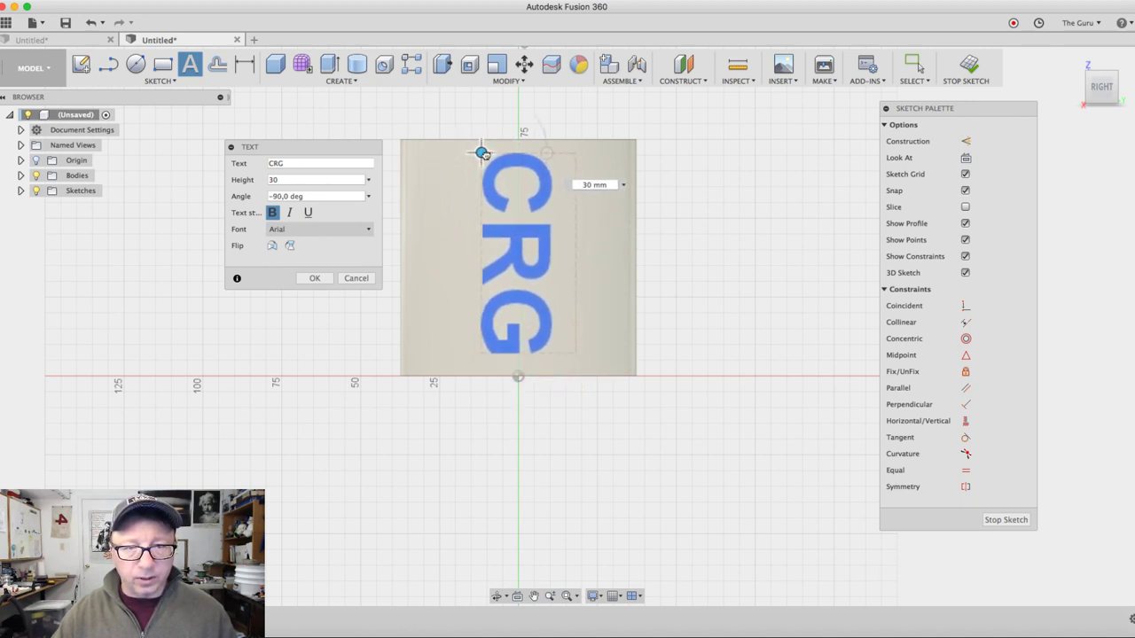
left_click_drag(479, 153, 480, 156)
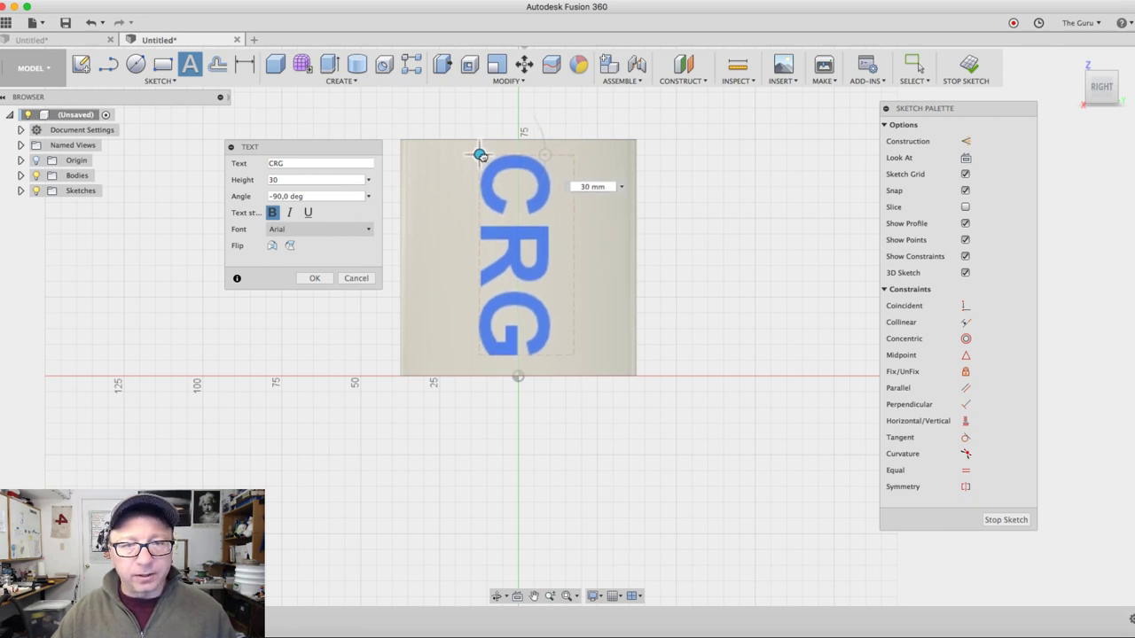
left_click(319, 279)
mouse_move(814, 281)
middle_mouse_down("shift")
mouse_move(601, 167)
mouse_move(801, 327)
mouse_move(679, 287)
middle_mouse_up("shift")
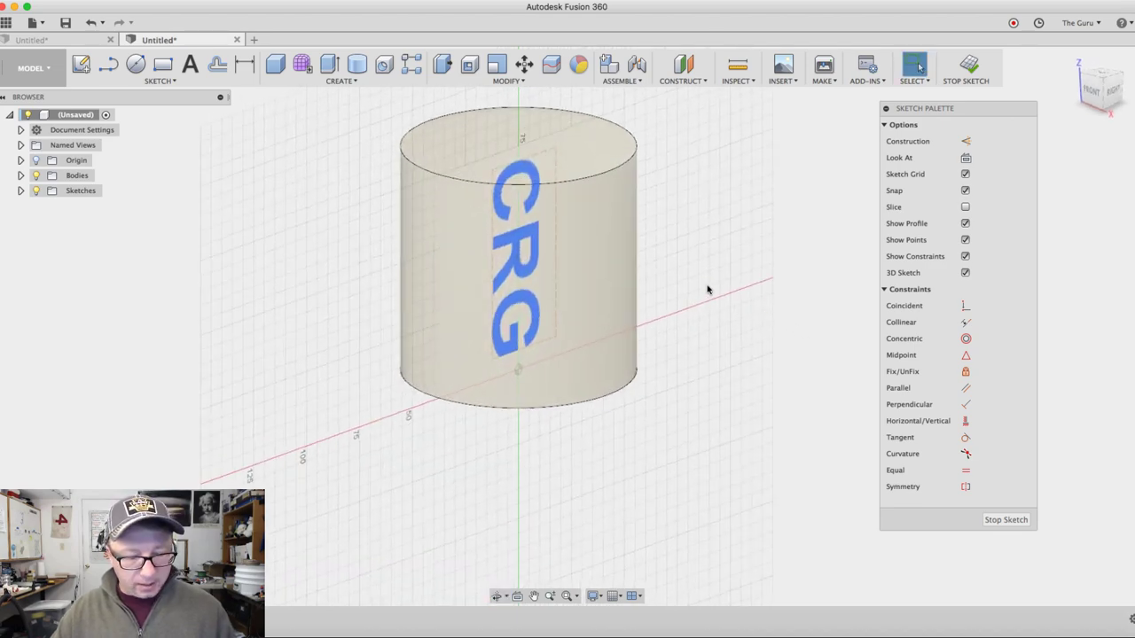
left_click(991, 517)
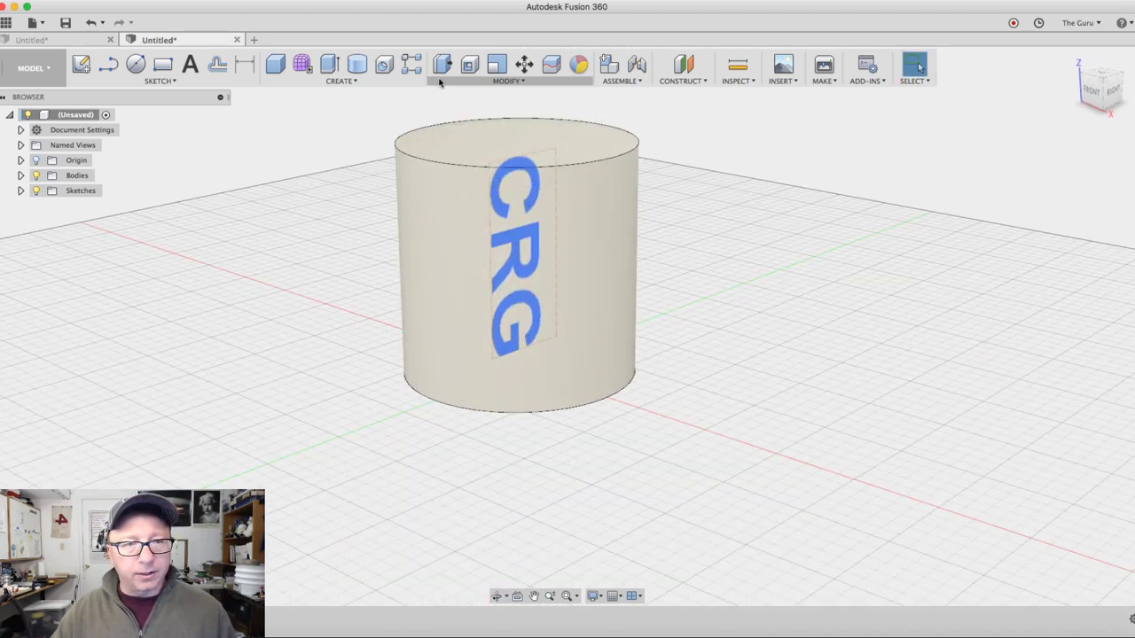
left_click(329, 67)
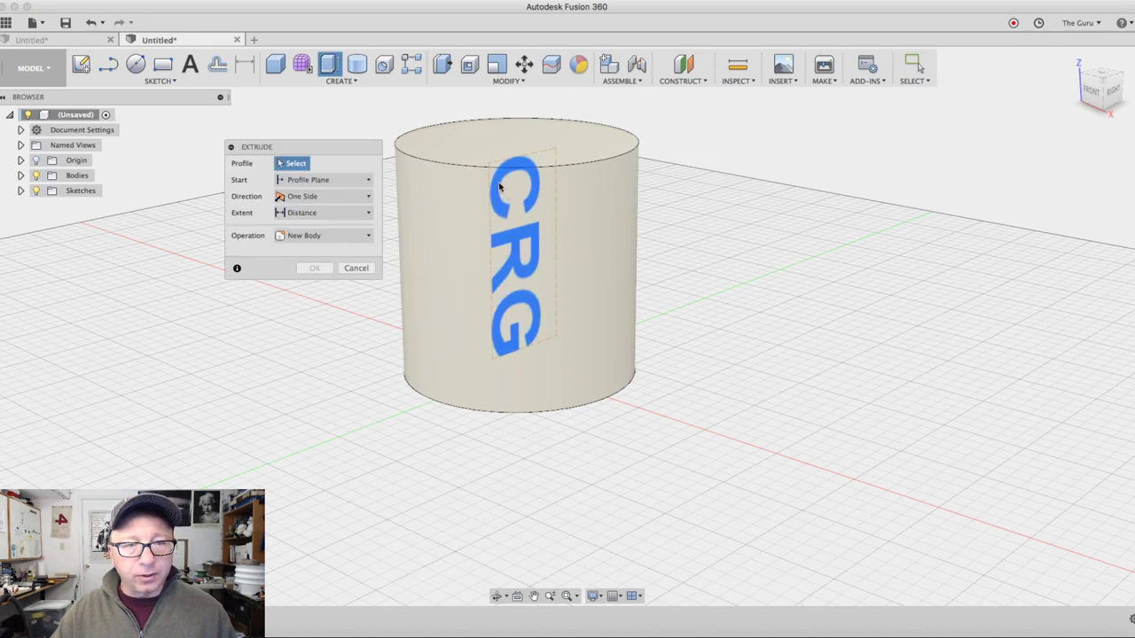
left_click(497, 185)
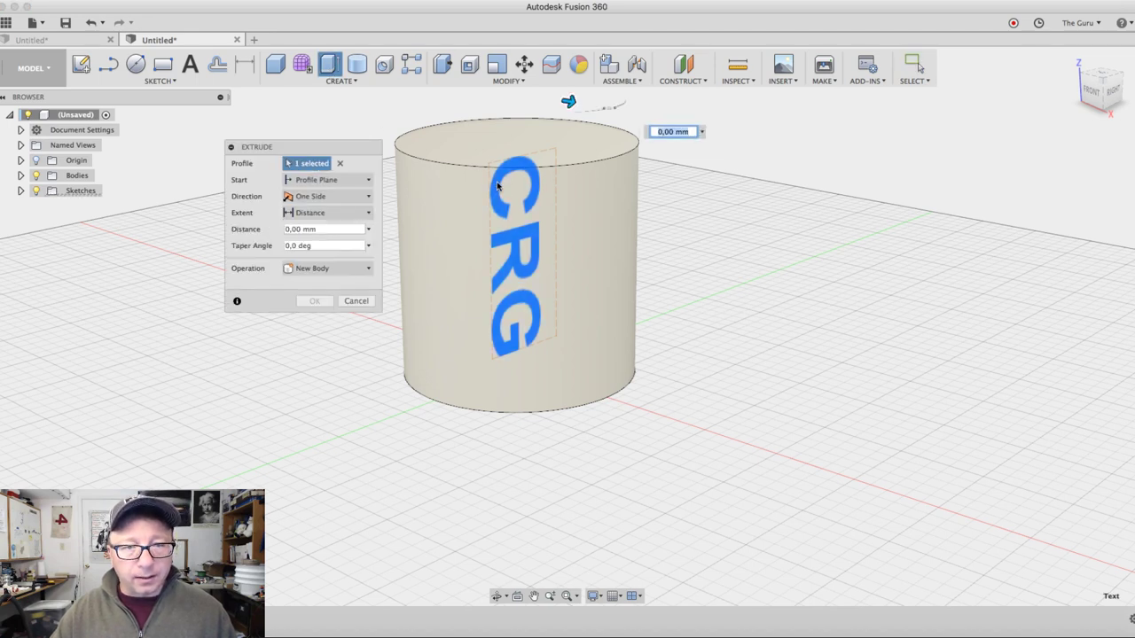
left_click(328, 229)
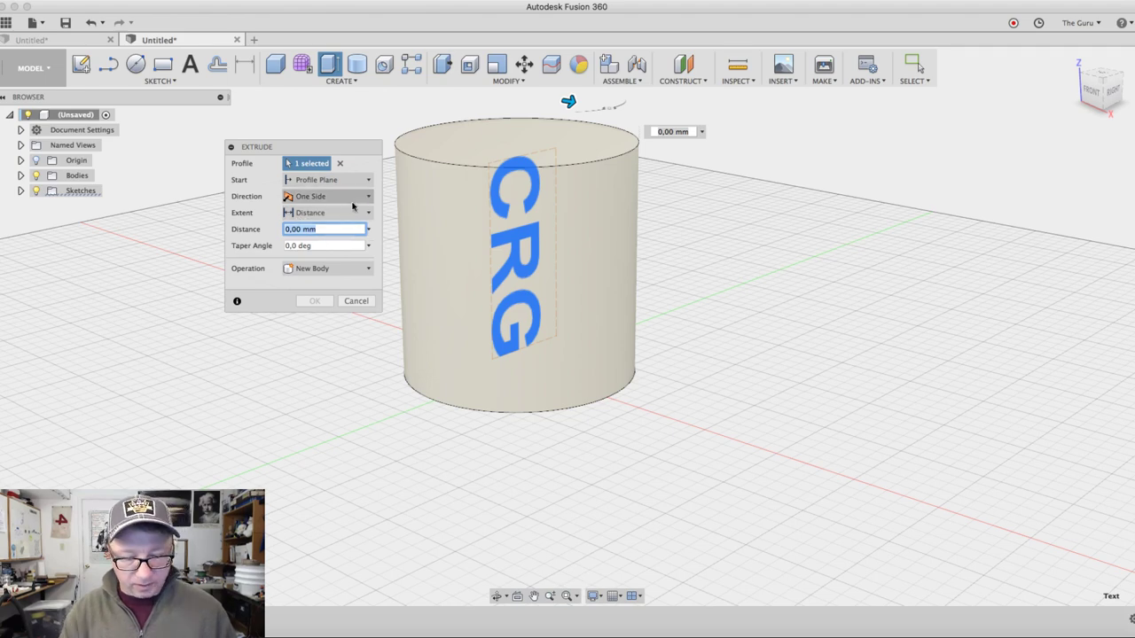
type("75")
key("Tab")
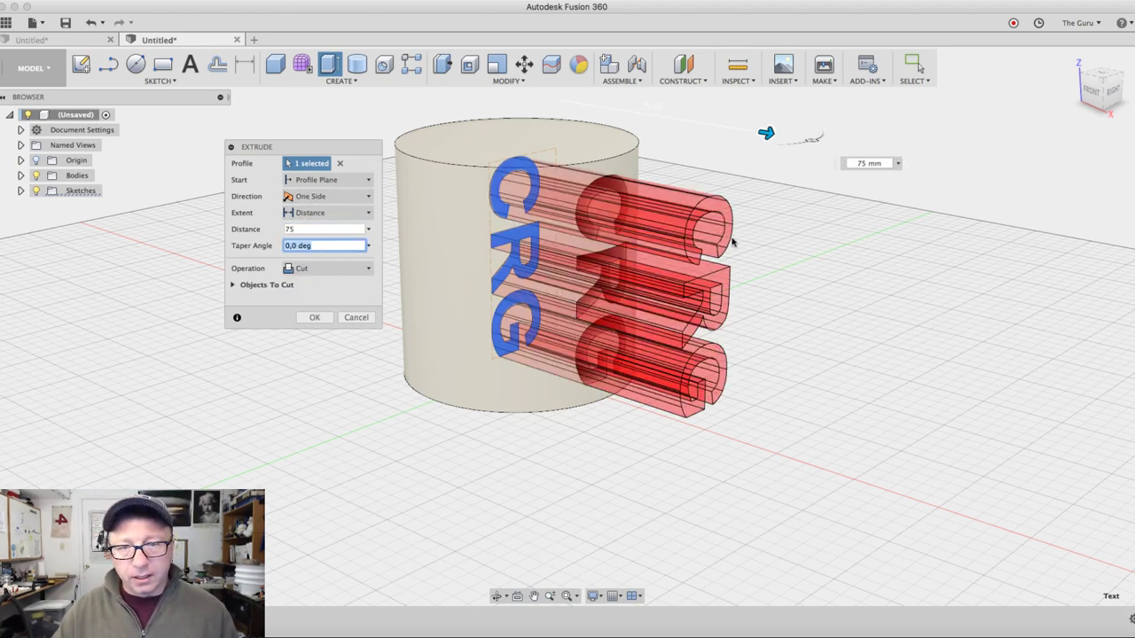
mouse_move(738, 275)
middle_mouse_down("shift")
mouse_move(784, 235)
mouse_move(608, 259)
middle_mouse_up("shift")
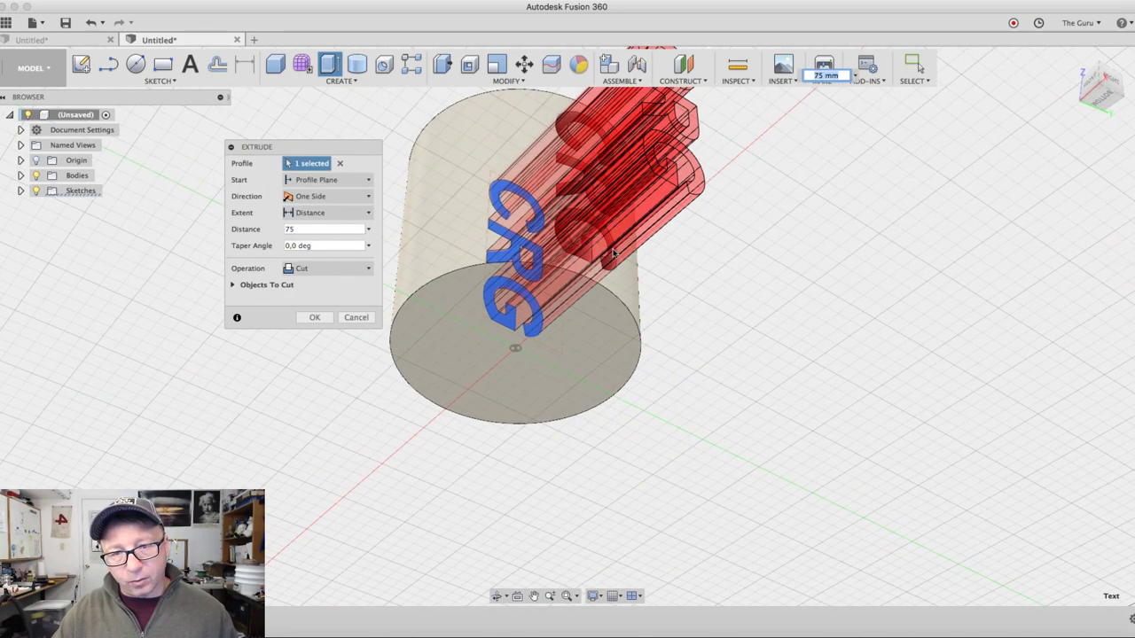
middle_click_drag(755, 297, 655, 152, "shift")
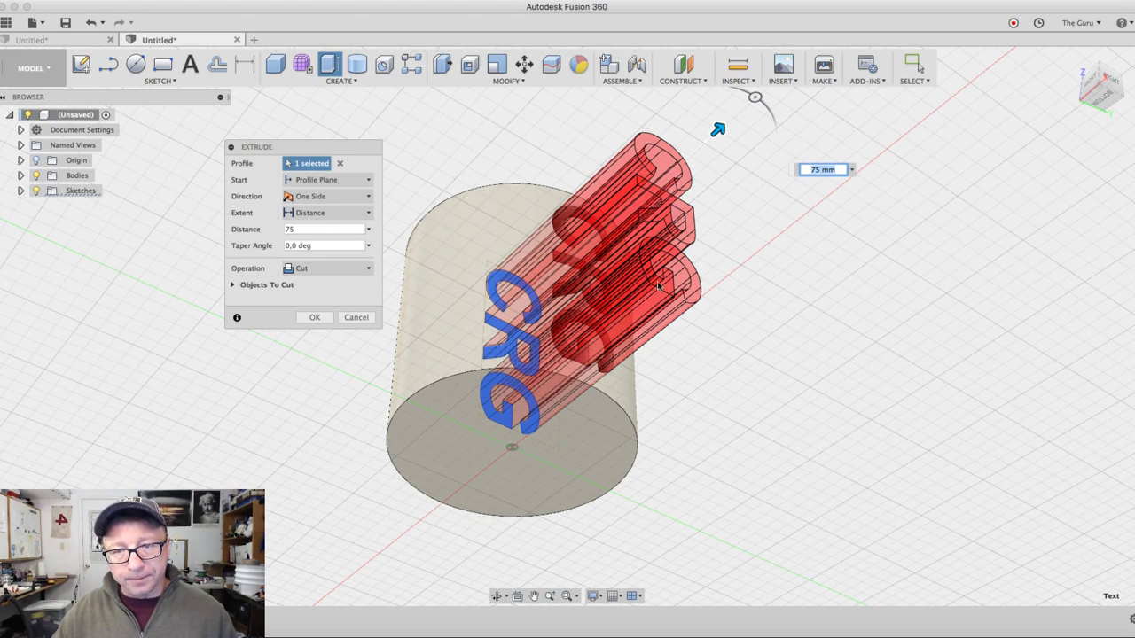
left_click(249, 229)
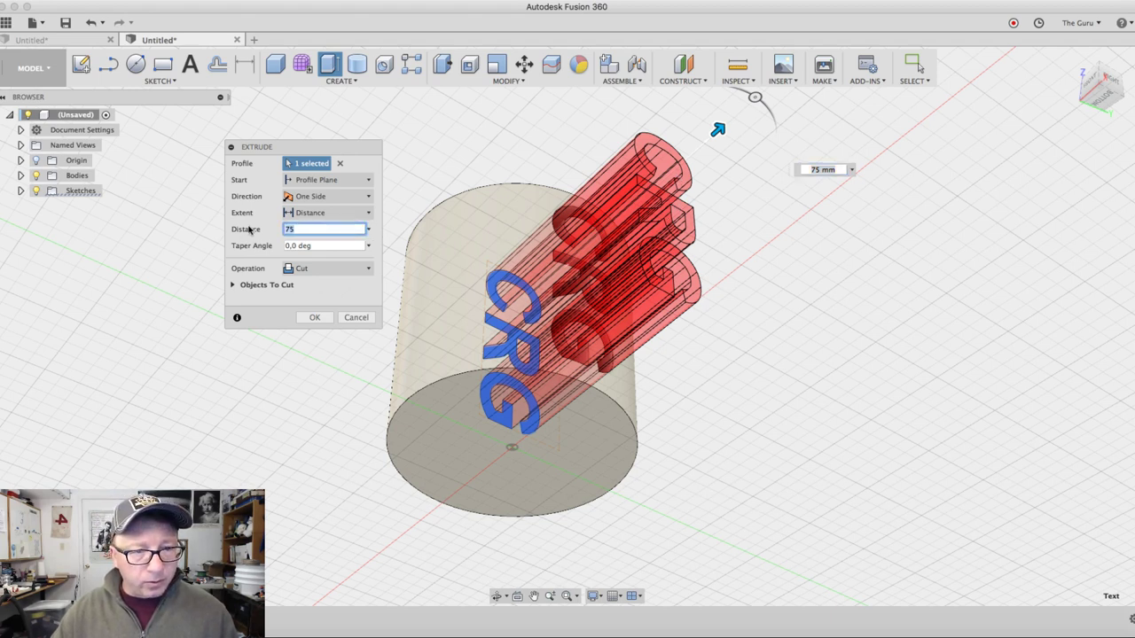
key("Right")
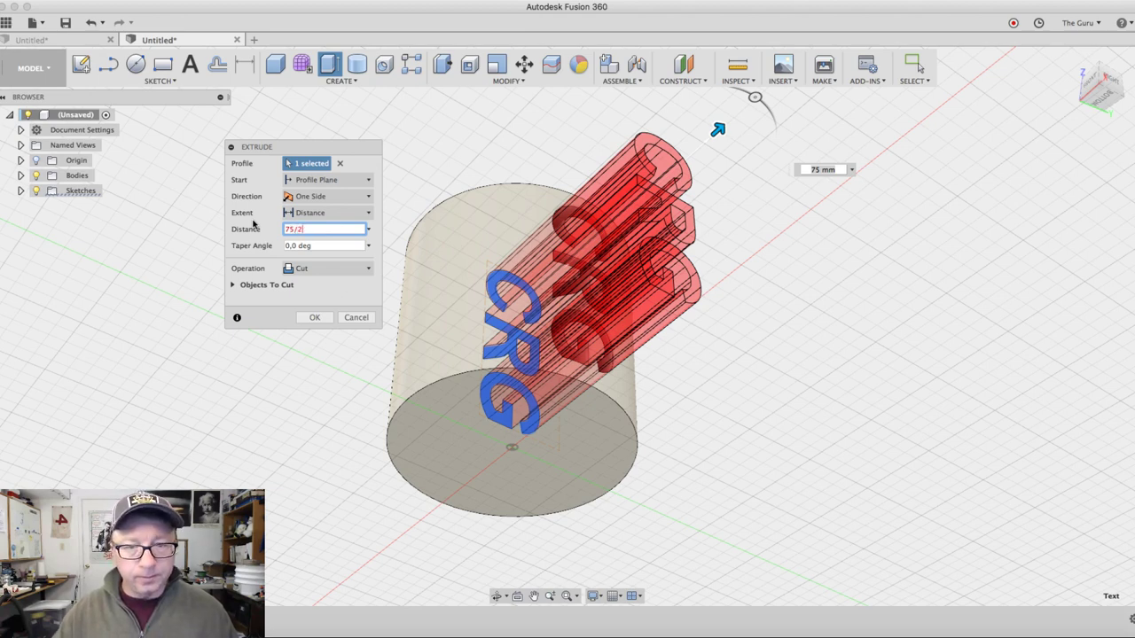
key("Return")
mouse_move(736, 324)
middle_mouse_down()
mouse_move(755, 340)
mouse_move(754, 310)
mouse_move(727, 292)
middle_mouse_up()
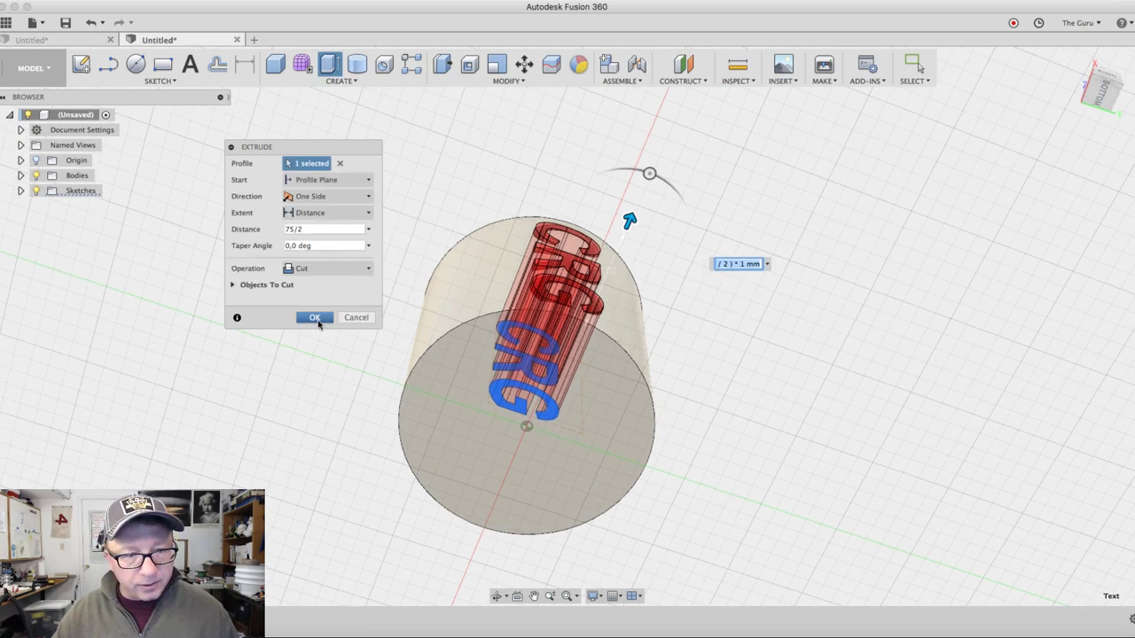
left_click(314, 318)
scroll(620, 299, "up", 3)
scroll(704, 340, "up", 2)
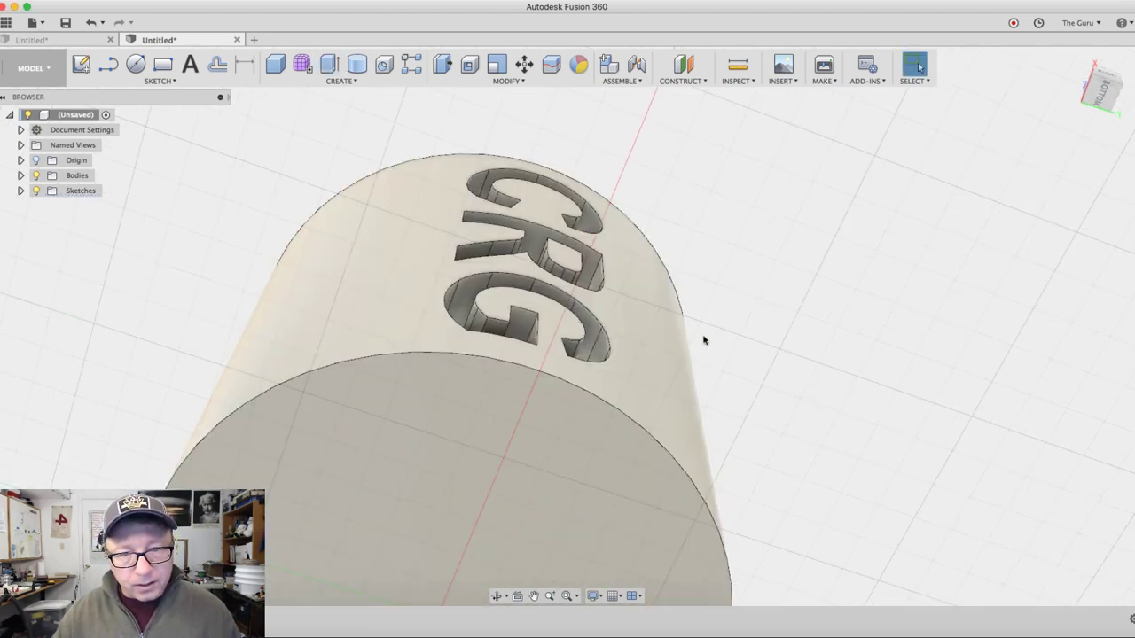
key("ctrl+z")
scroll(221, 274, "down", 3)
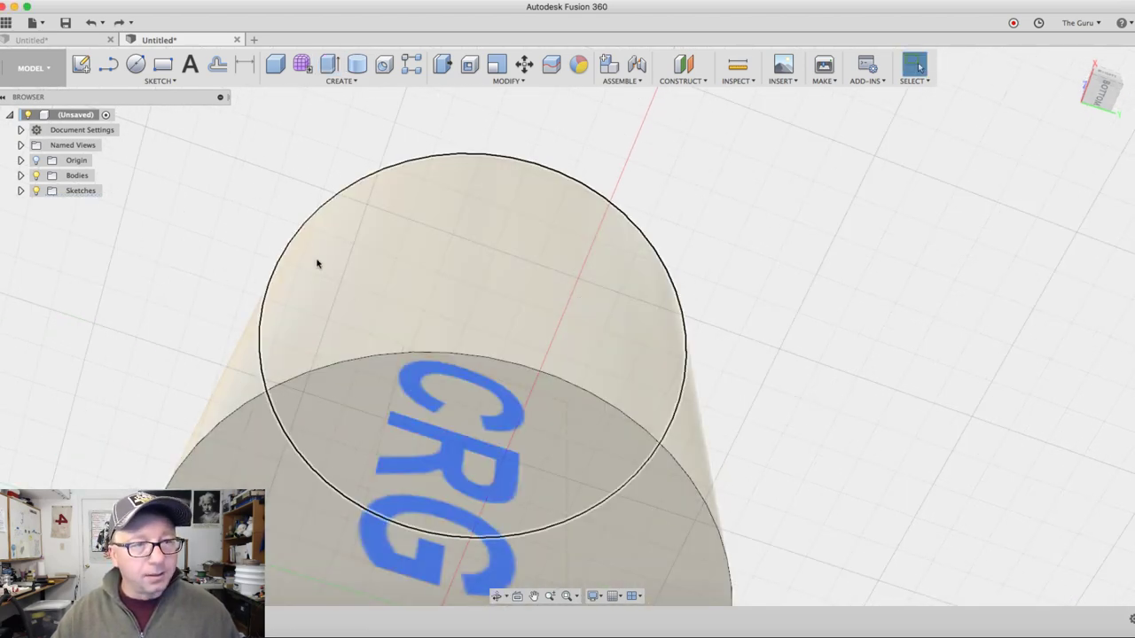
scroll(313, 258, "down", 3)
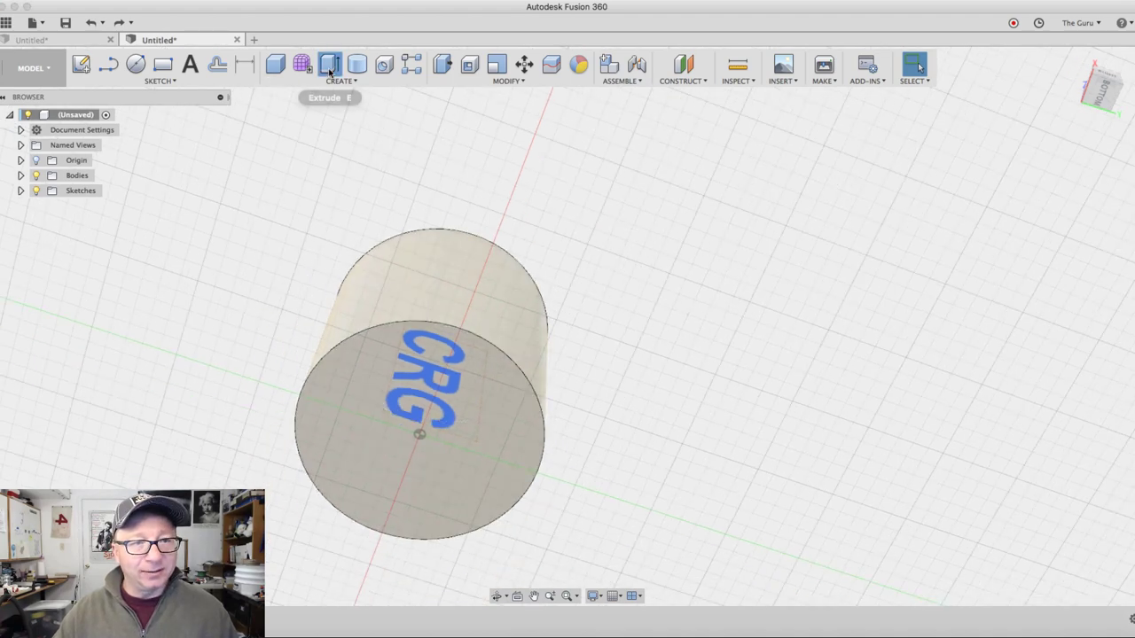
left_click(329, 63)
middle_click_drag(409, 417, 532, 350, "shift")
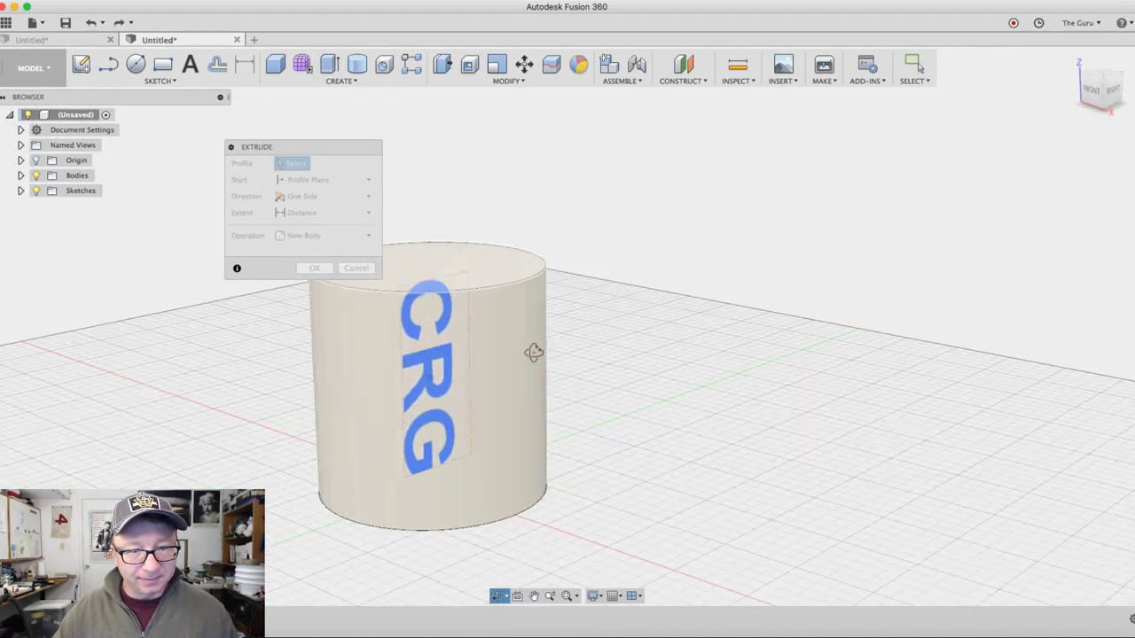
left_click(421, 356)
left_click(324, 229)
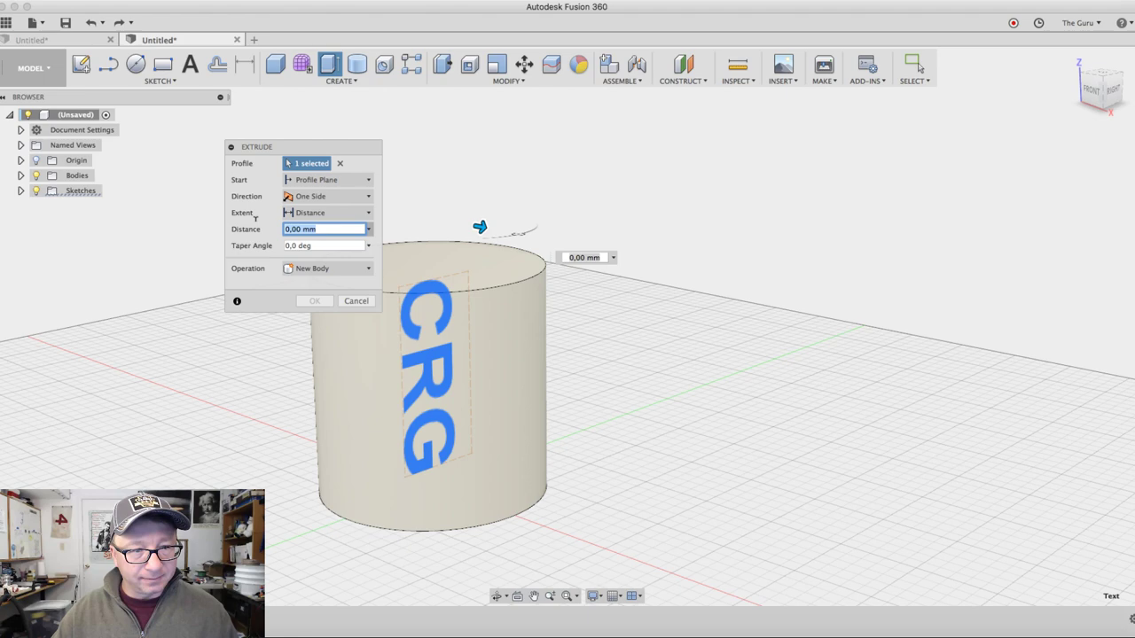
type("75")
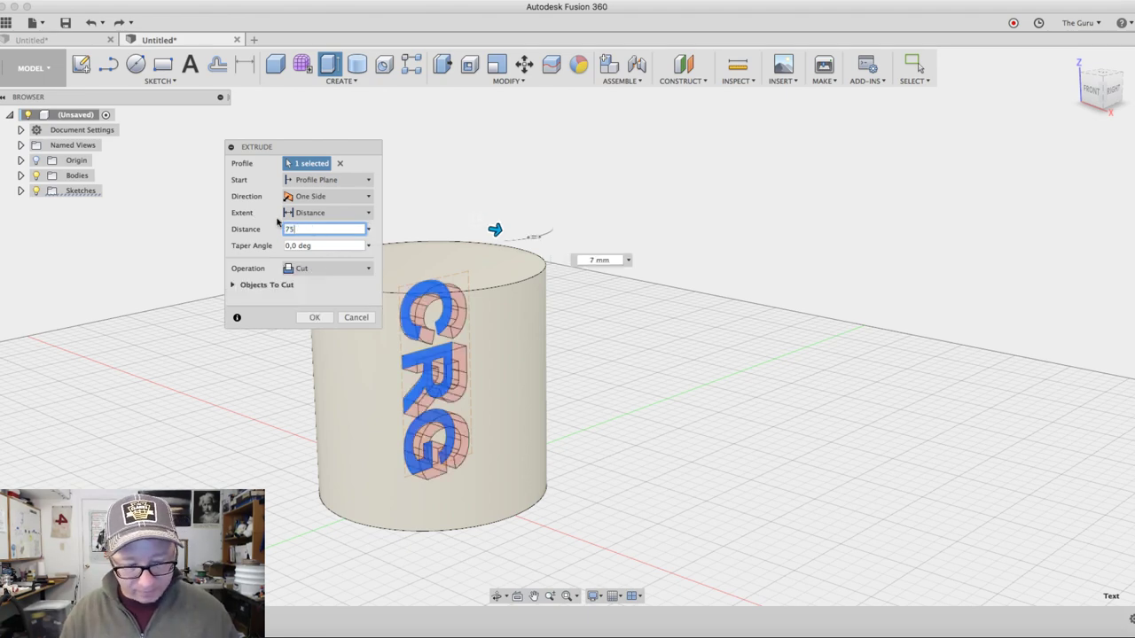
type("/2")
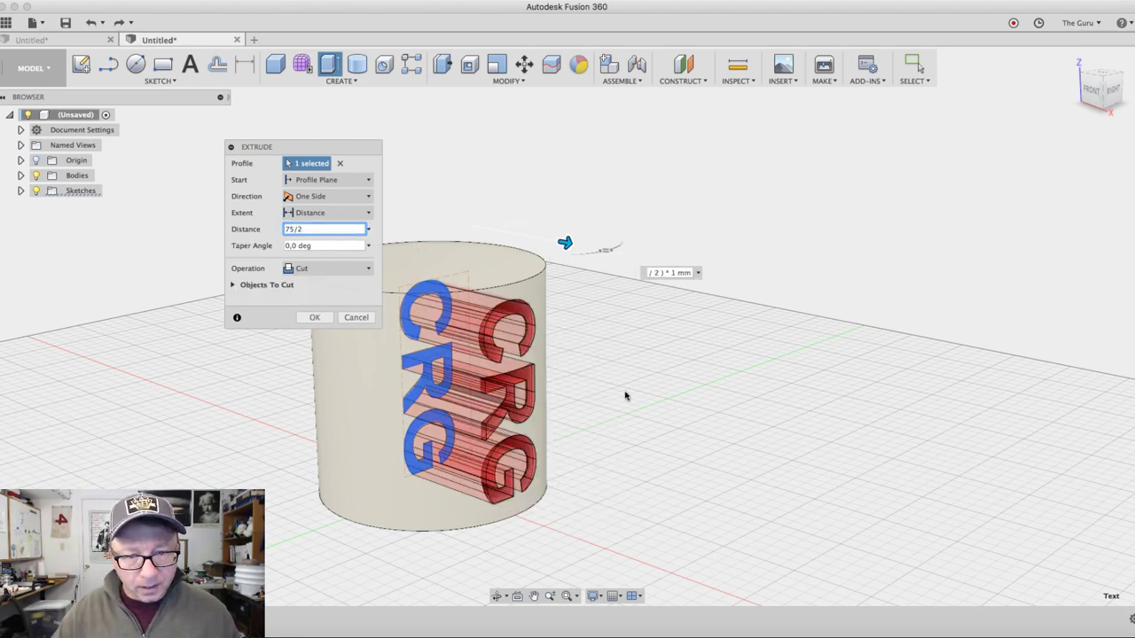
middle_click_drag(625, 395, 607, 344, "shift")
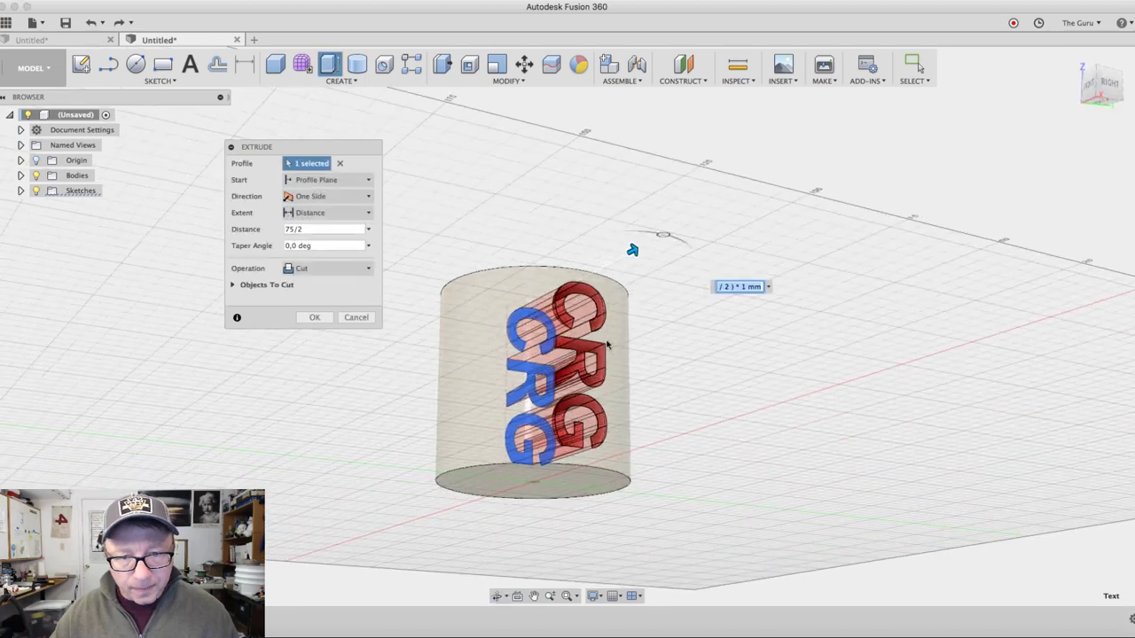
scroll(612, 342, "down", 2)
scroll(621, 332, "up", 3)
scroll(629, 328, "up", 3)
scroll(642, 319, "up", 3)
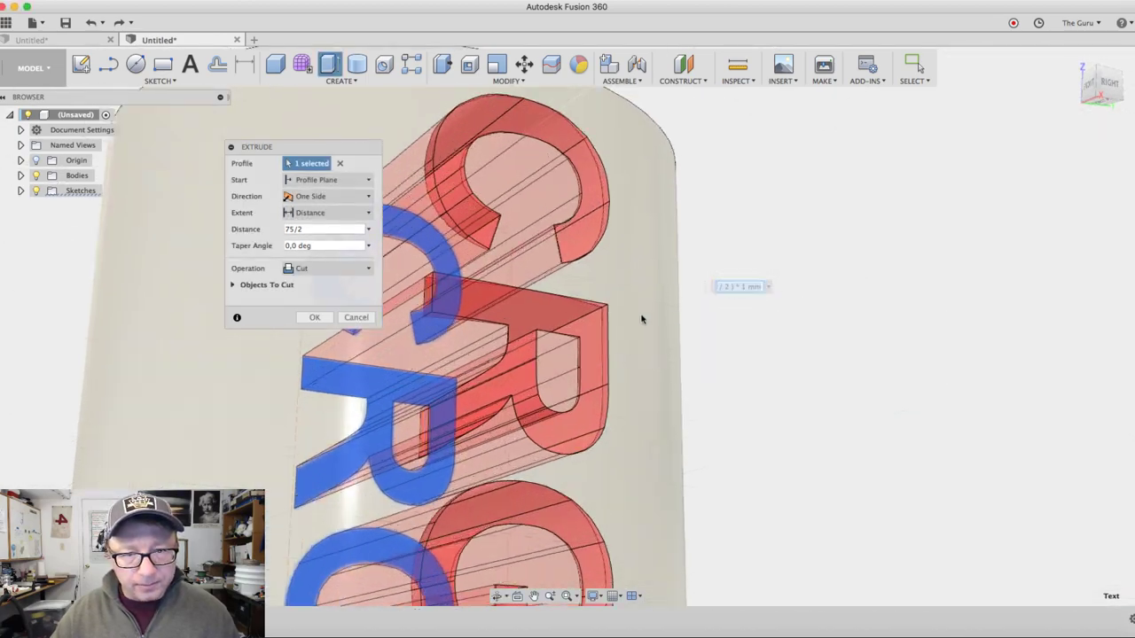
mouse_move(642, 319)
middle_mouse_down("shift")
mouse_move(690, 317)
mouse_move(611, 127)
middle_mouse_up("shift")
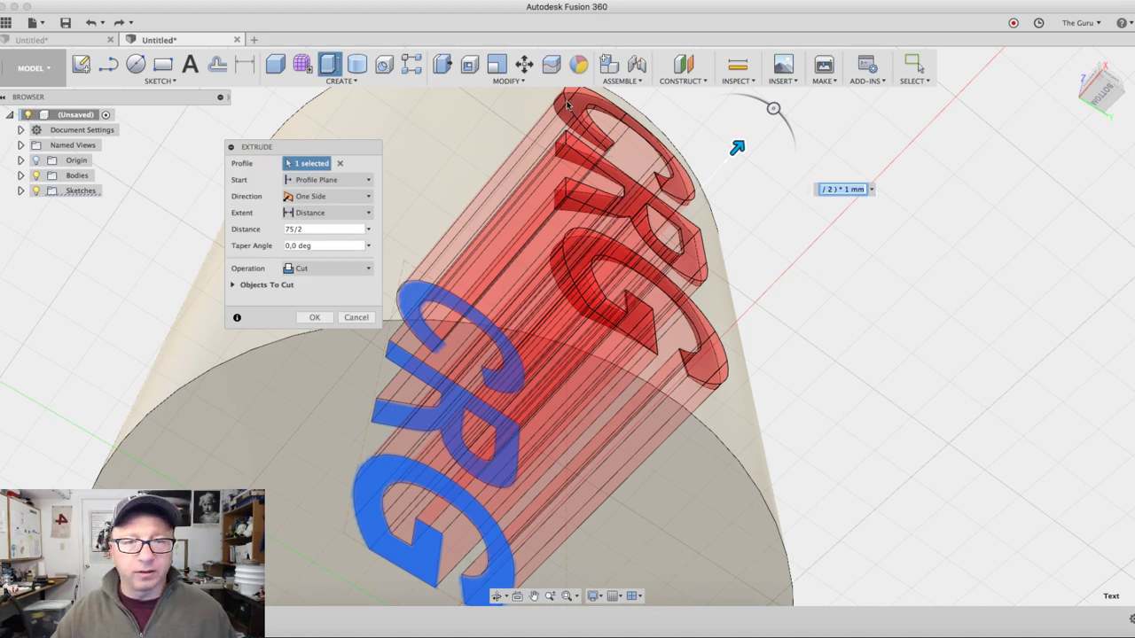
left_click(320, 229)
type("-1")
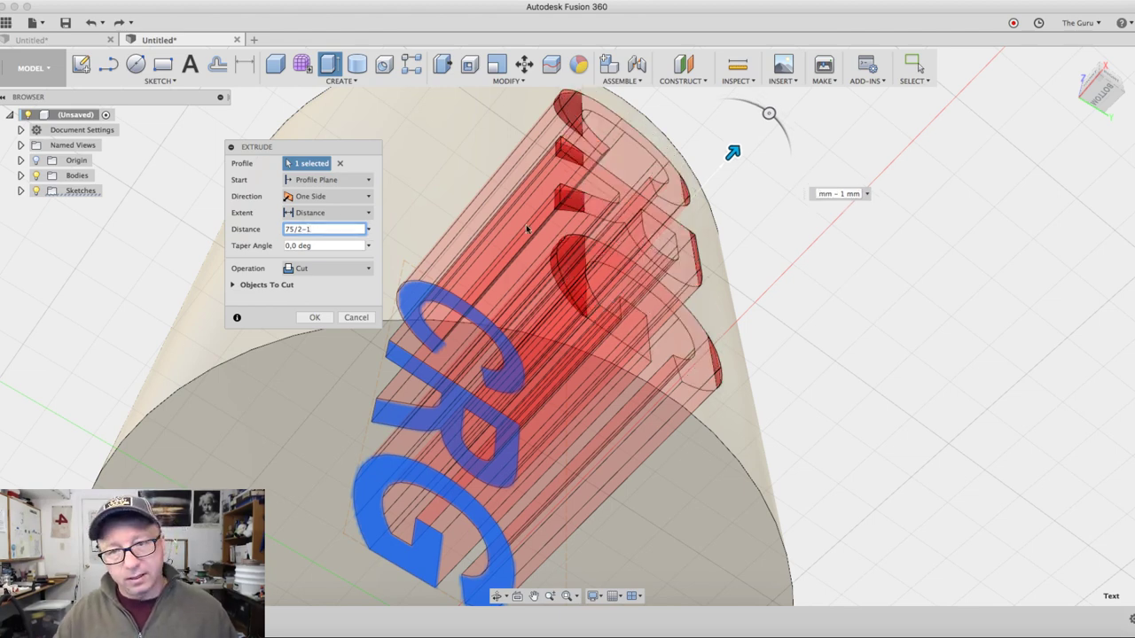
mouse_move(753, 213)
middle_mouse_down("shift")
mouse_move(713, 255)
mouse_move(539, 128)
middle_mouse_up("shift")
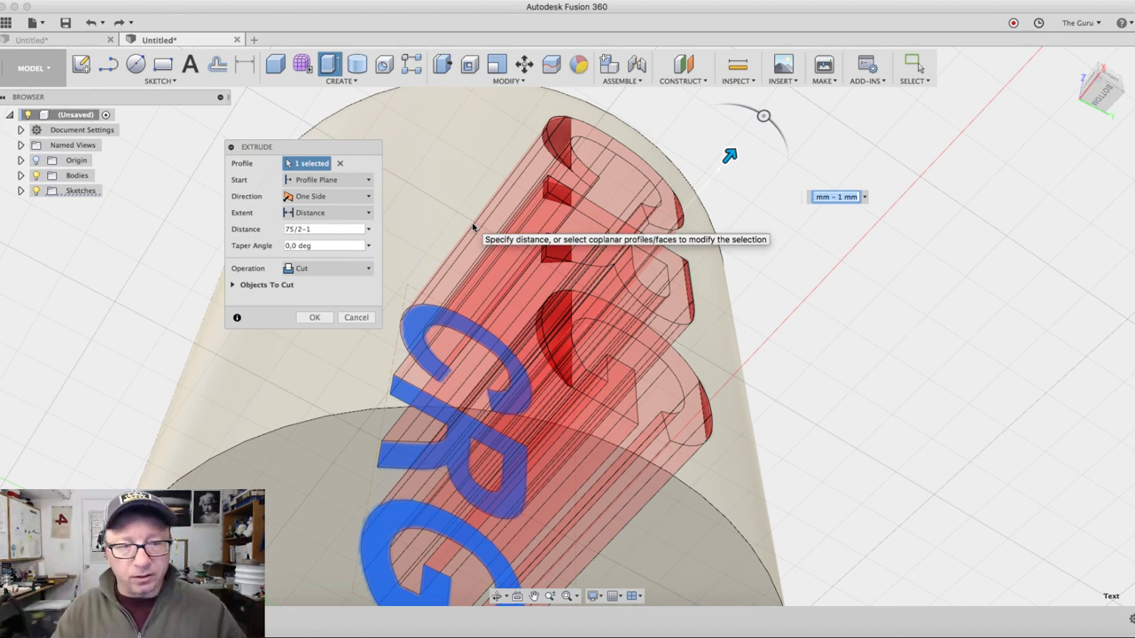
left_click(357, 318)
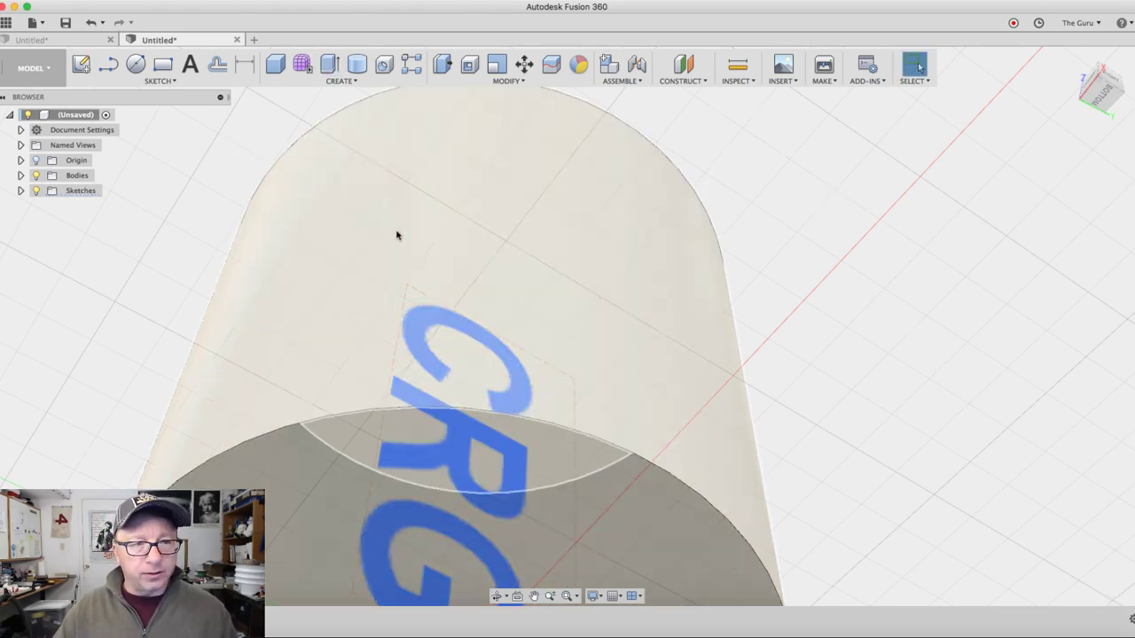
- Set up an extrusion of the CRG letters starting from the cylinder's curved surface
scroll(397, 235, "down", 3)
scroll(400, 254, "down", 2)
mouse_move(416, 239)
middle_mouse_down("shift")
mouse_move(457, 204)
mouse_move(426, 190)
middle_mouse_up("shift")
left_click(334, 66)
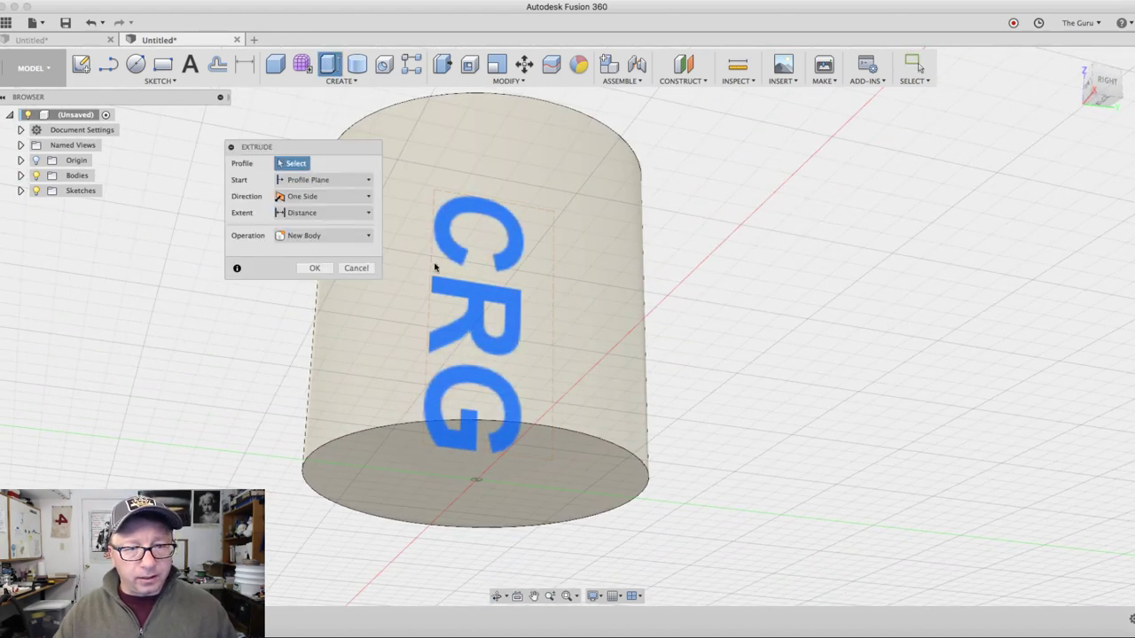
left_click(456, 293)
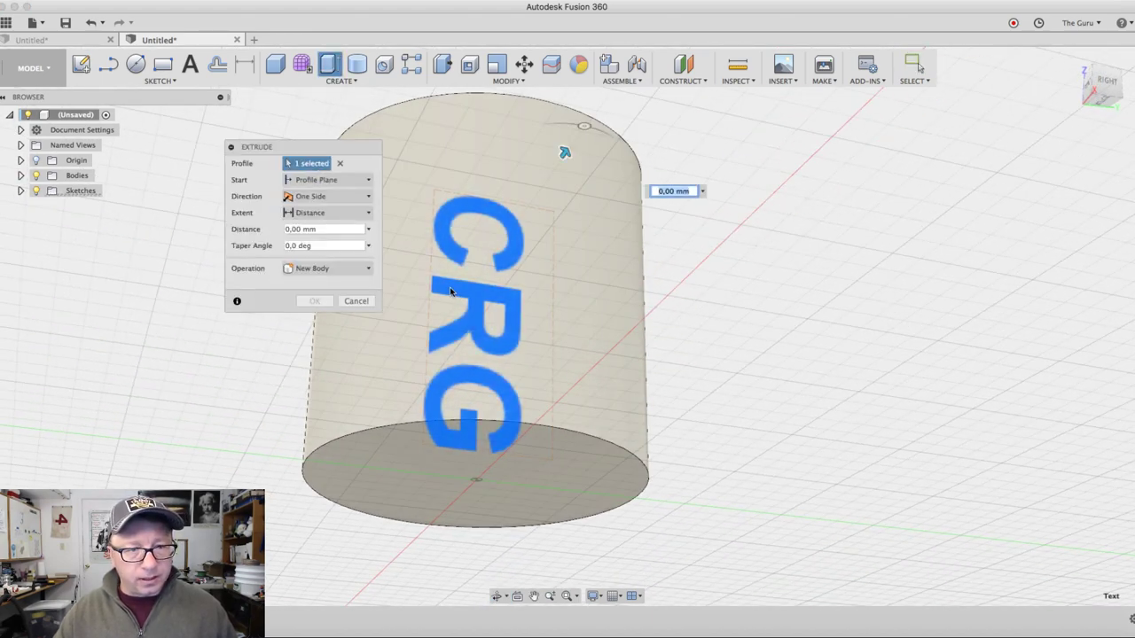
left_click(329, 182)
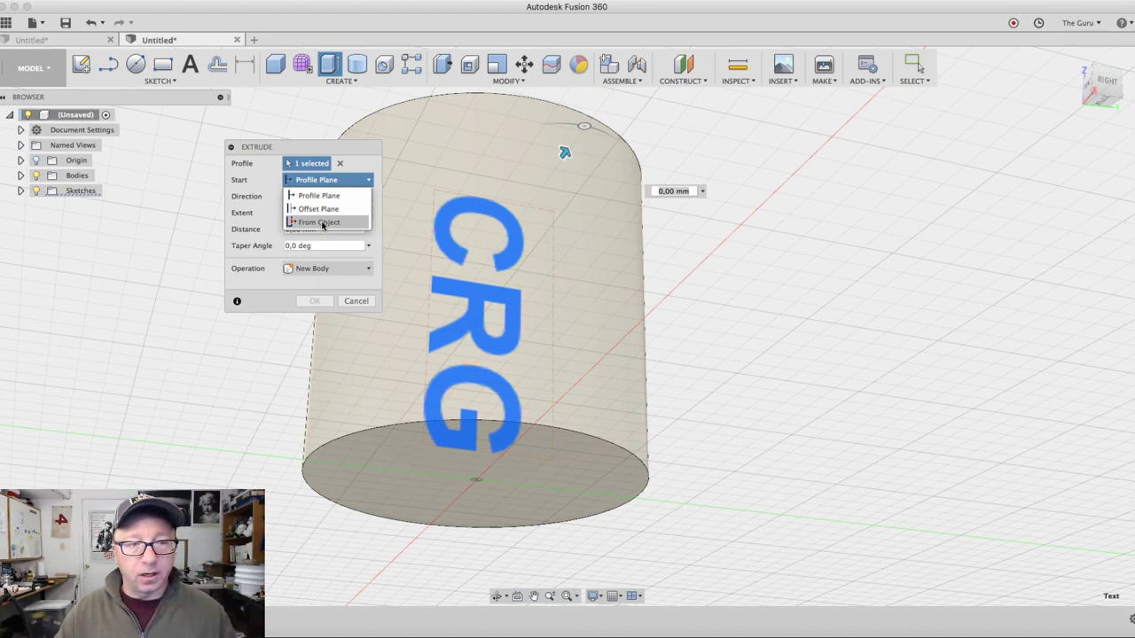
left_click(322, 223)
left_click(501, 133)
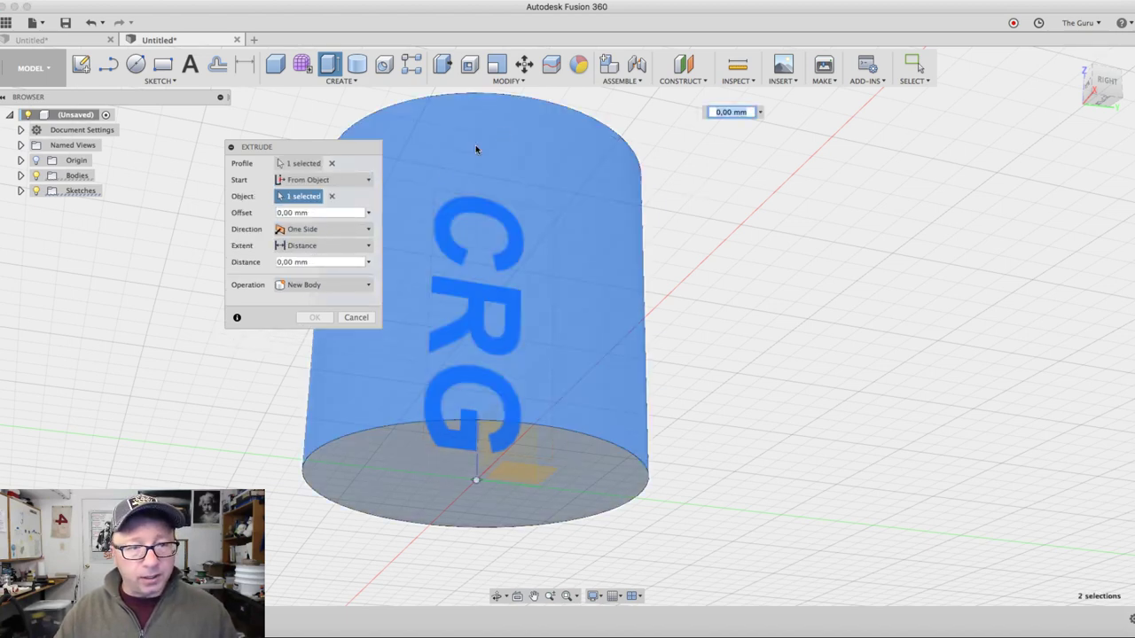
left_click(323, 215)
- Set the cut distance to -1 mm and inspect the letter preview on the curved side
left_click(320, 262)
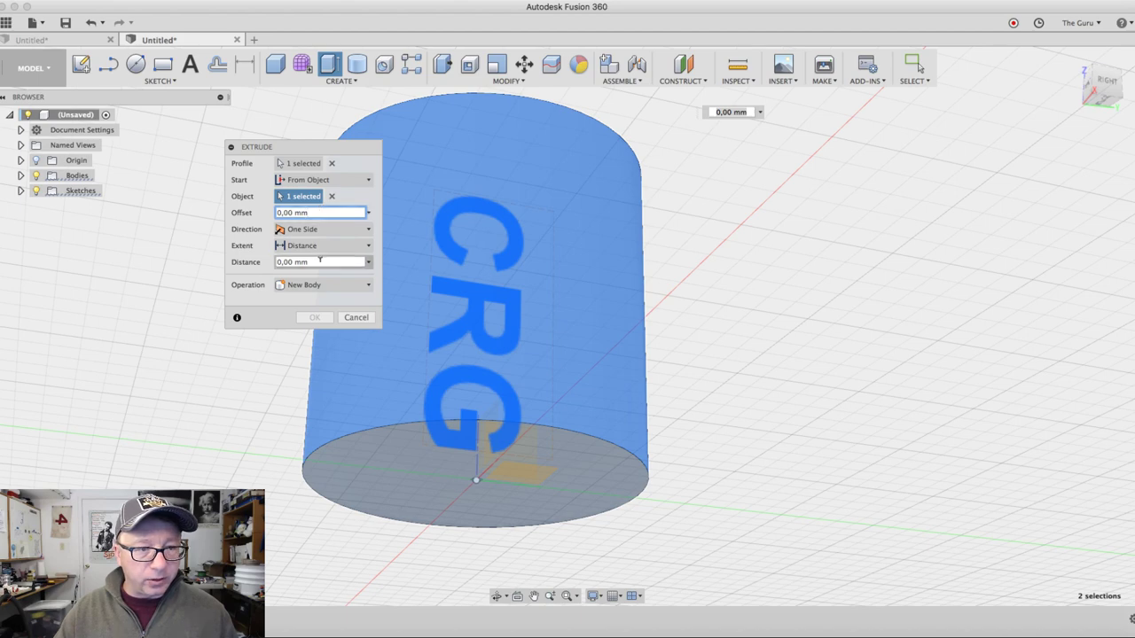
type("-1")
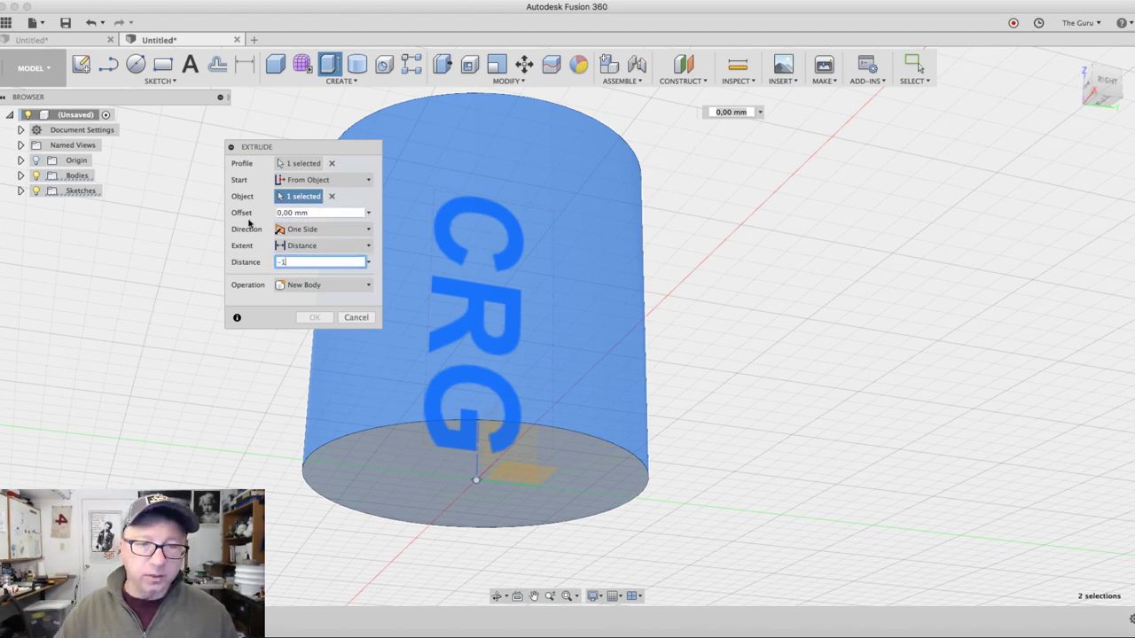
middle_click_drag(793, 337, 805, 328, "shift")
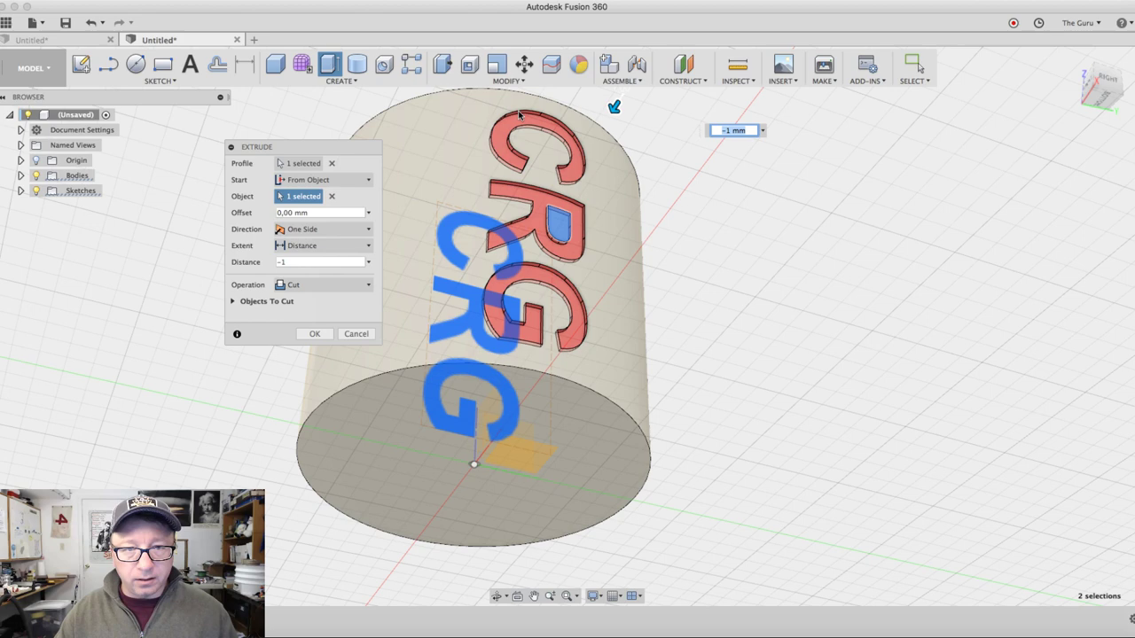
scroll(584, 167, "up", 2)
scroll(577, 195, "up", 3)
scroll(568, 231, "up", 3)
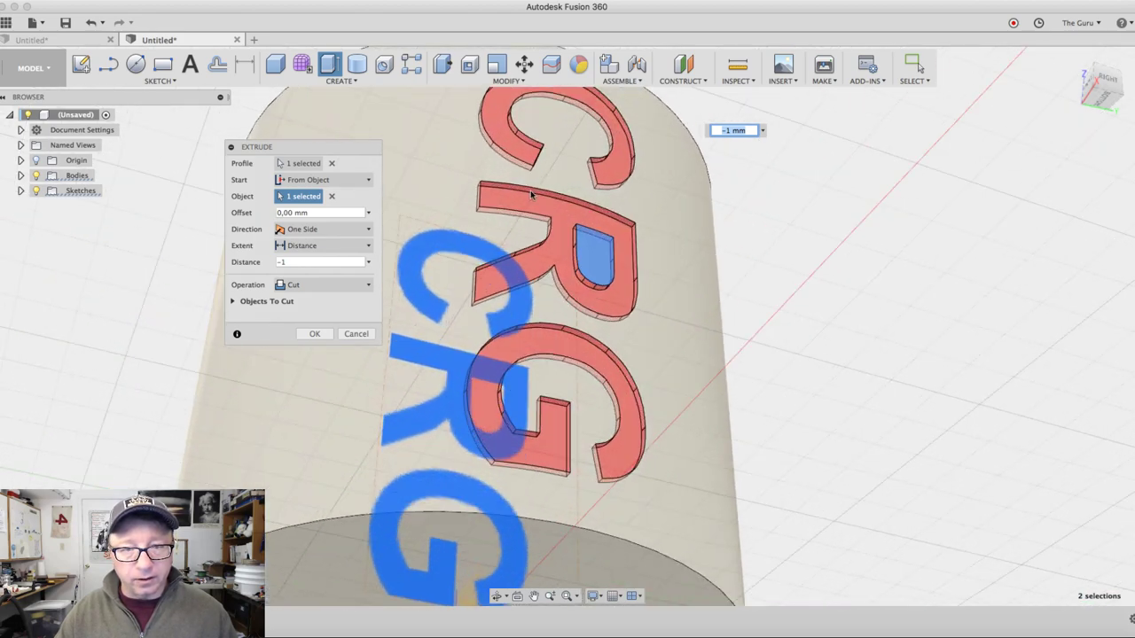
scroll(551, 271, "up", 3)
middle_click_drag(550, 272, 575, 363, "shift")
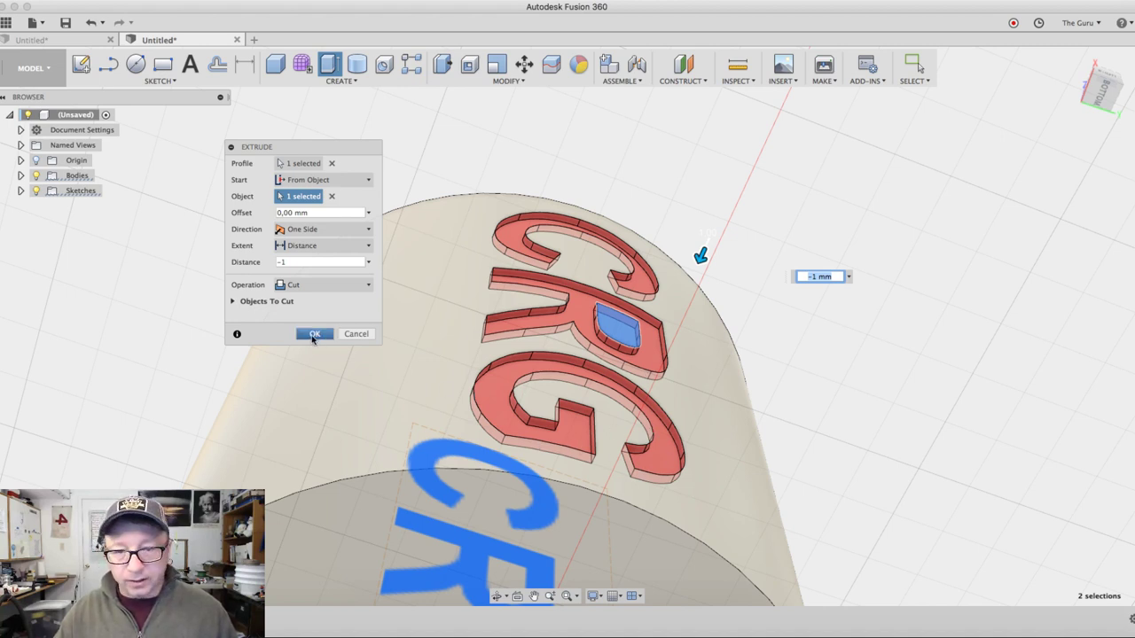
- Apply the 1 mm CRG cut and orbit around to inspect the recessed letters
key("Return")
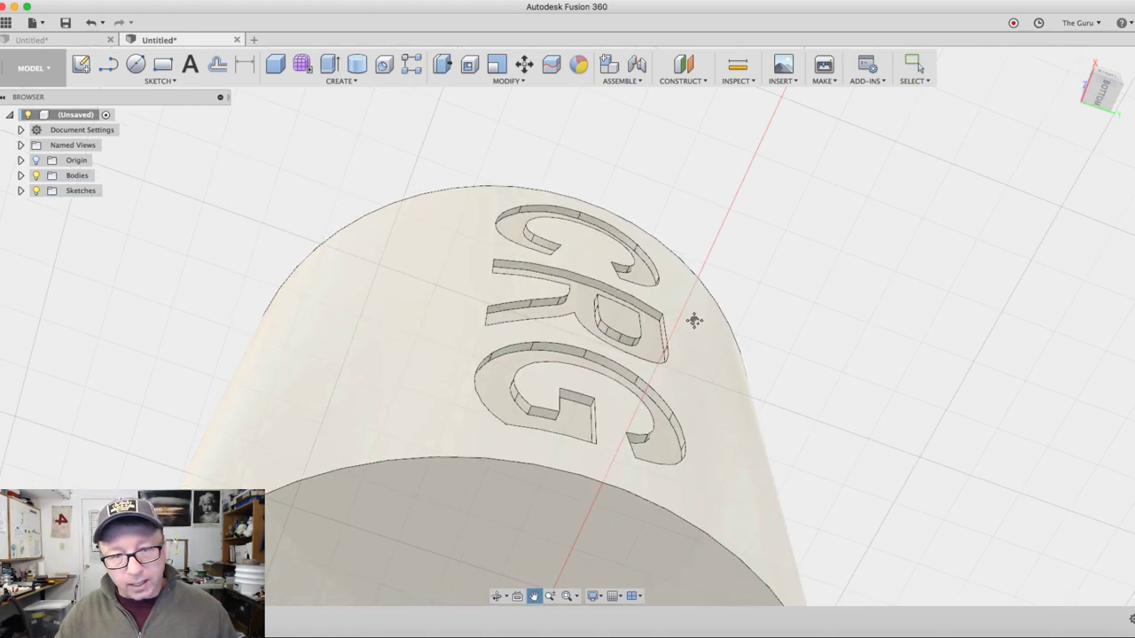
mouse_move(691, 320)
middle_mouse_down("shift")
mouse_move(707, 256)
mouse_move(694, 281)
mouse_move(731, 331)
mouse_move(609, 254)
middle_mouse_up("shift")
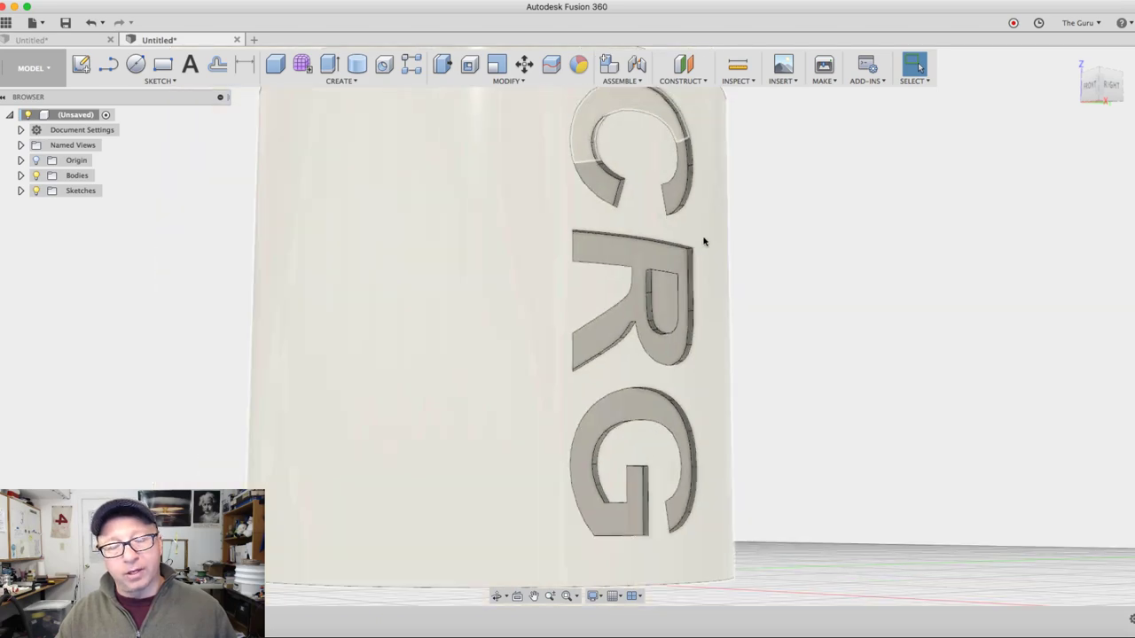
scroll(696, 286, "down", 5)
mouse_move(696, 287)
middle_mouse_down("shift")
mouse_move(735, 297)
mouse_move(720, 294)
mouse_move(702, 319)
middle_mouse_up("shift")
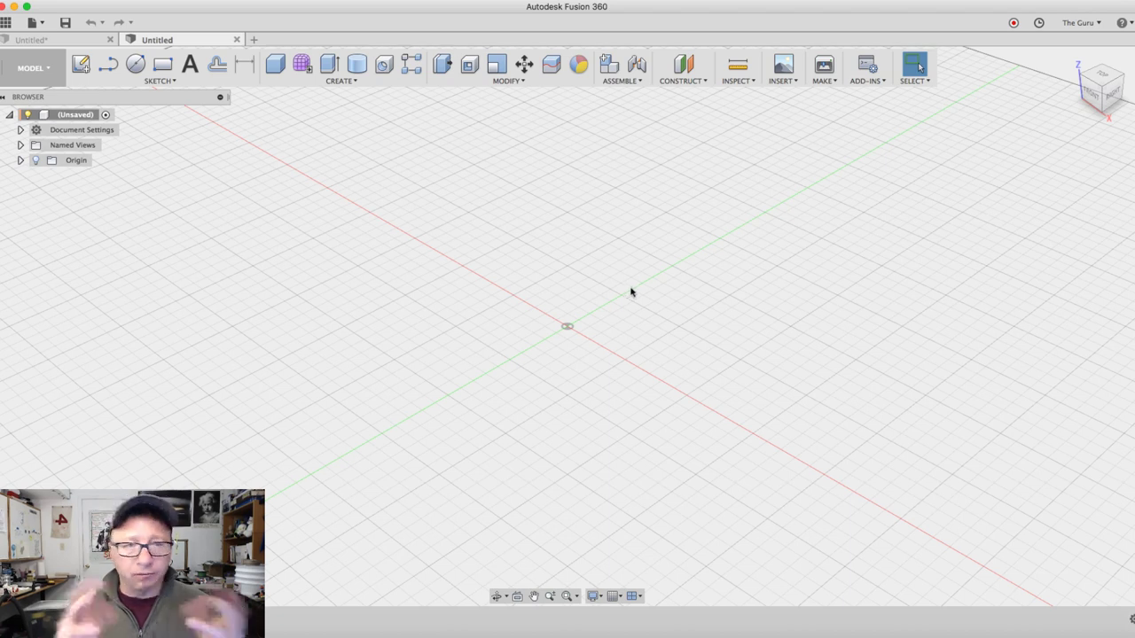
- Start a sketch on the horizontal plane with the Spline tool
left_click(85, 65)
left_click(621, 337)
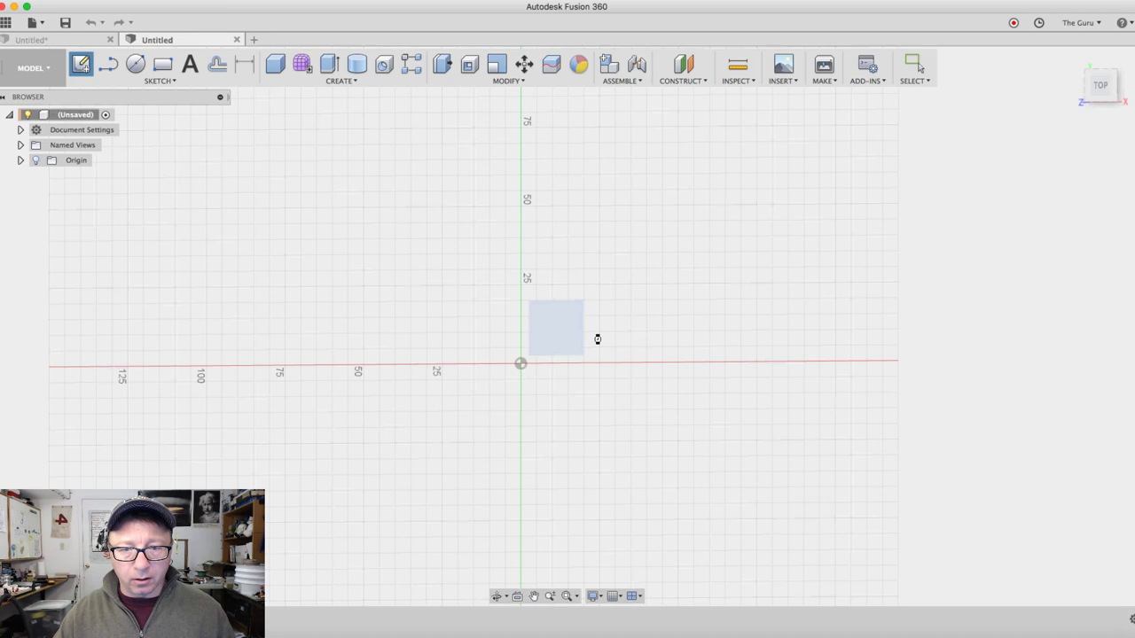
left_click(152, 80)
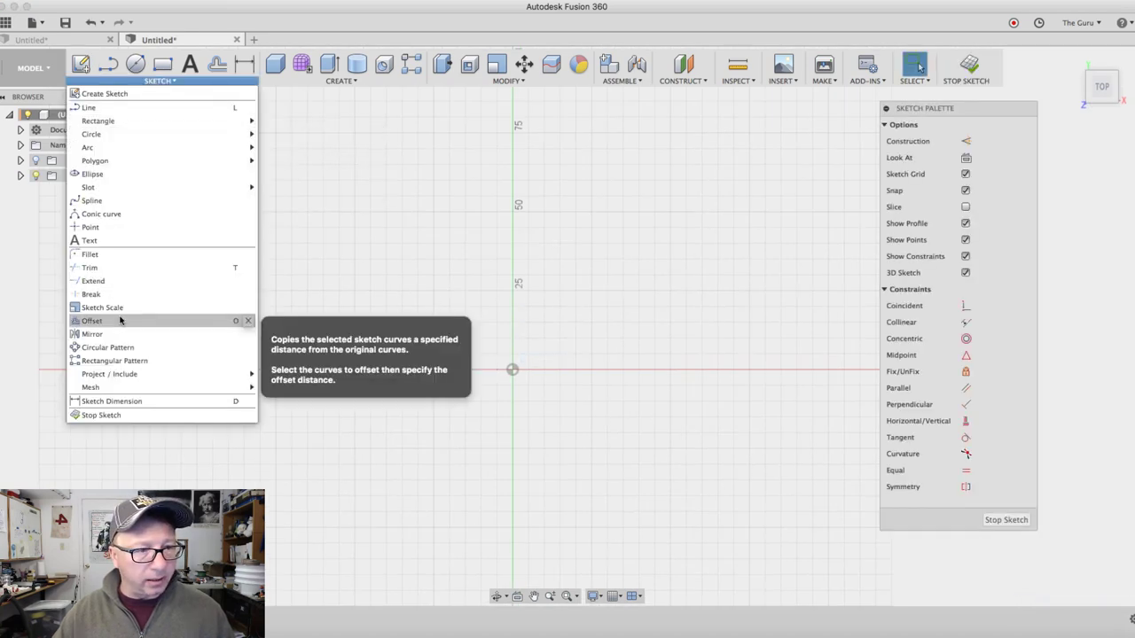
left_click(108, 201)
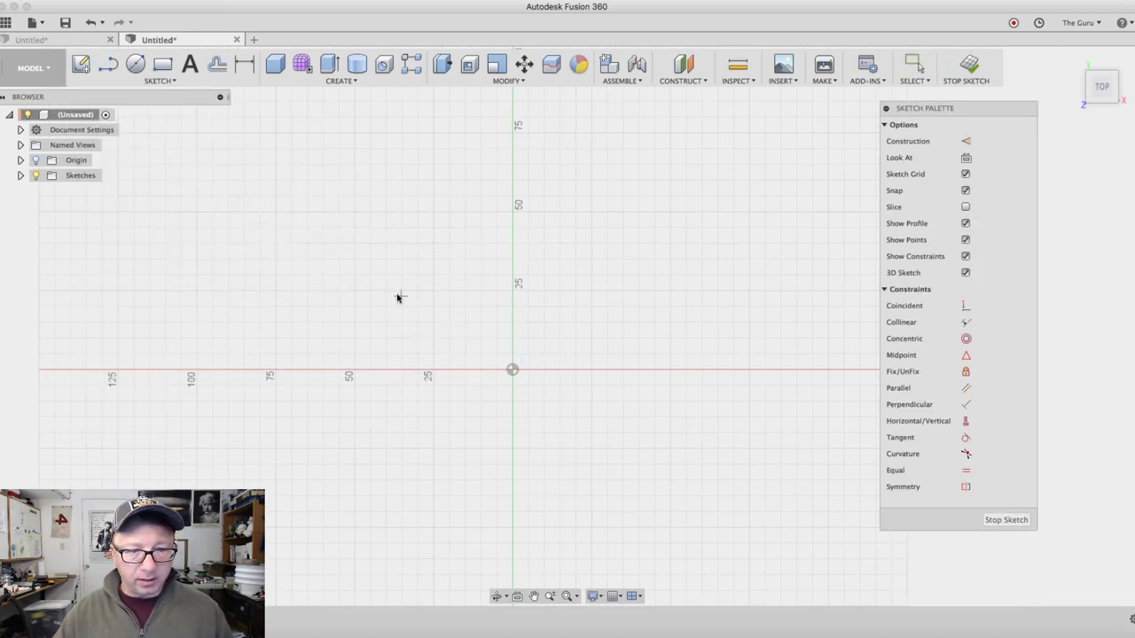
- Draw a closed peanut-shaped spline through twelve points and finish the sketch
left_click(355, 322)
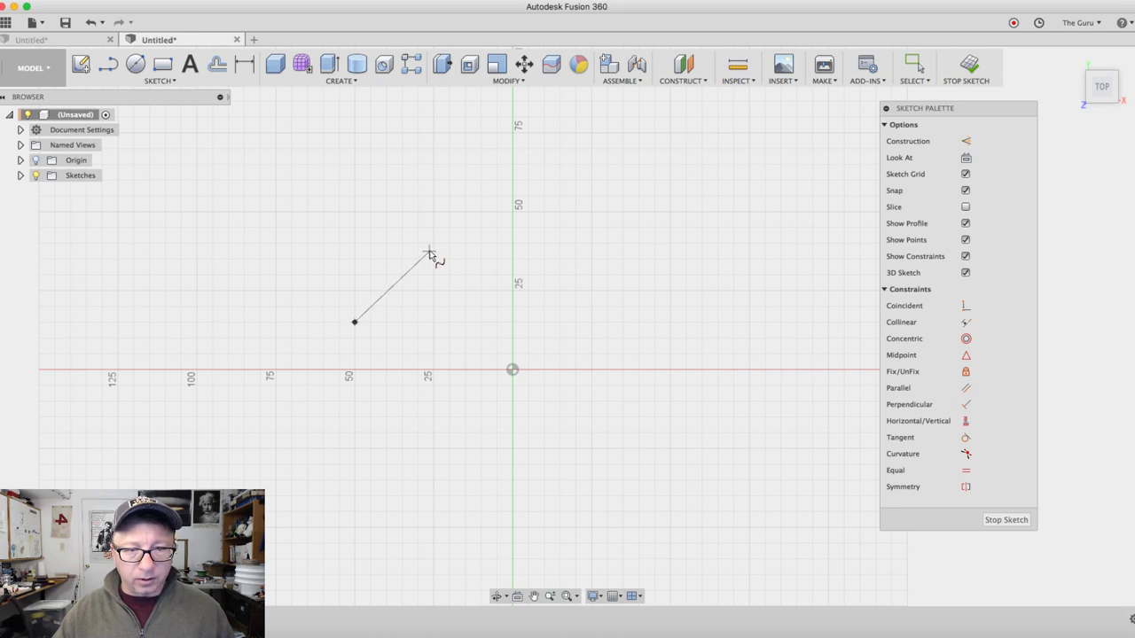
left_click(430, 251)
left_click(524, 279)
left_click(629, 262)
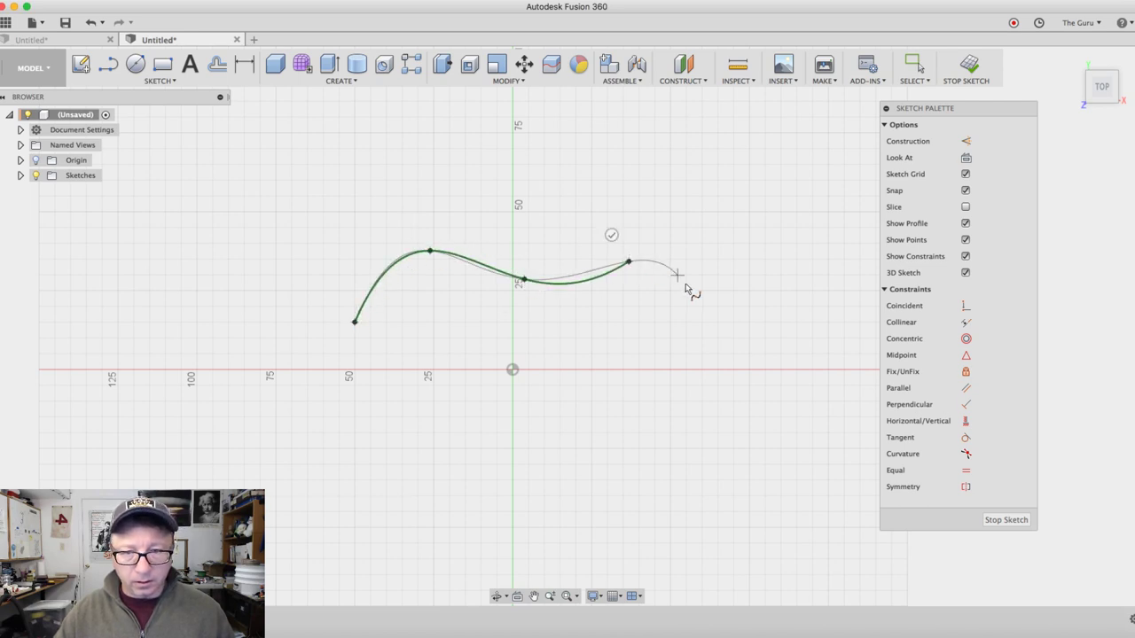
left_click(686, 306)
left_click(671, 416)
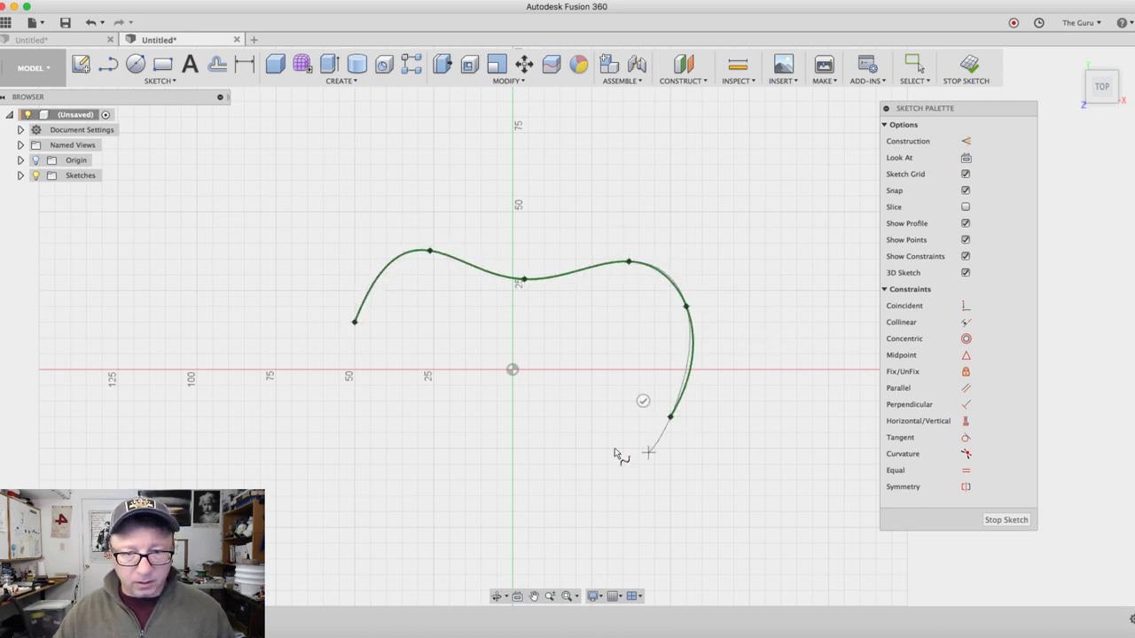
left_click(575, 433)
left_click(542, 408)
left_click(465, 417)
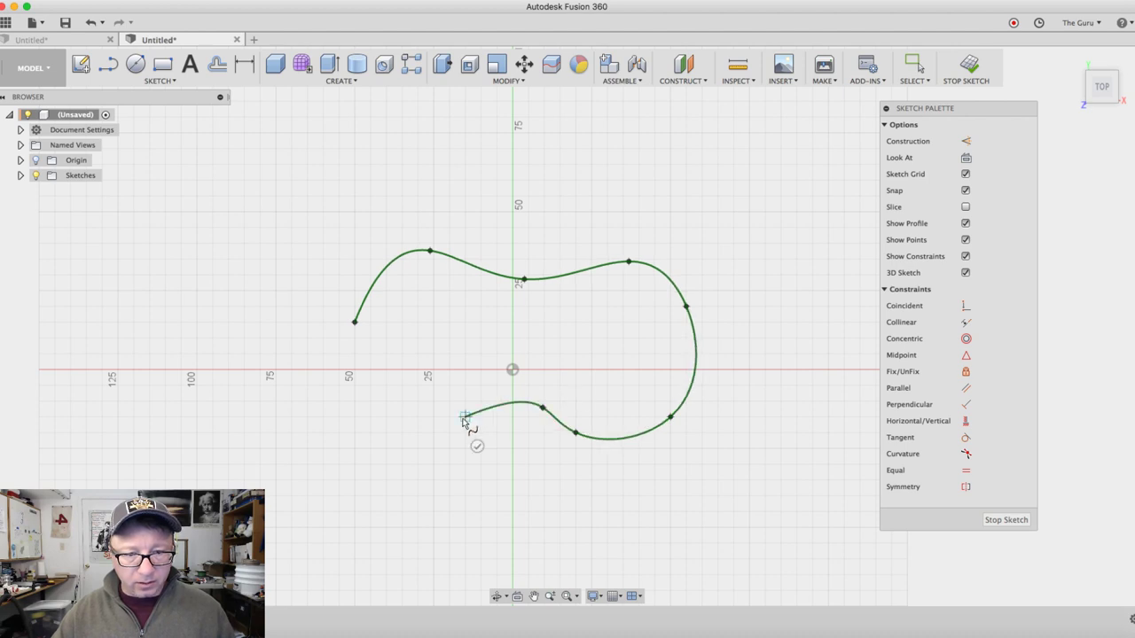
left_click(411, 446)
left_click(355, 419)
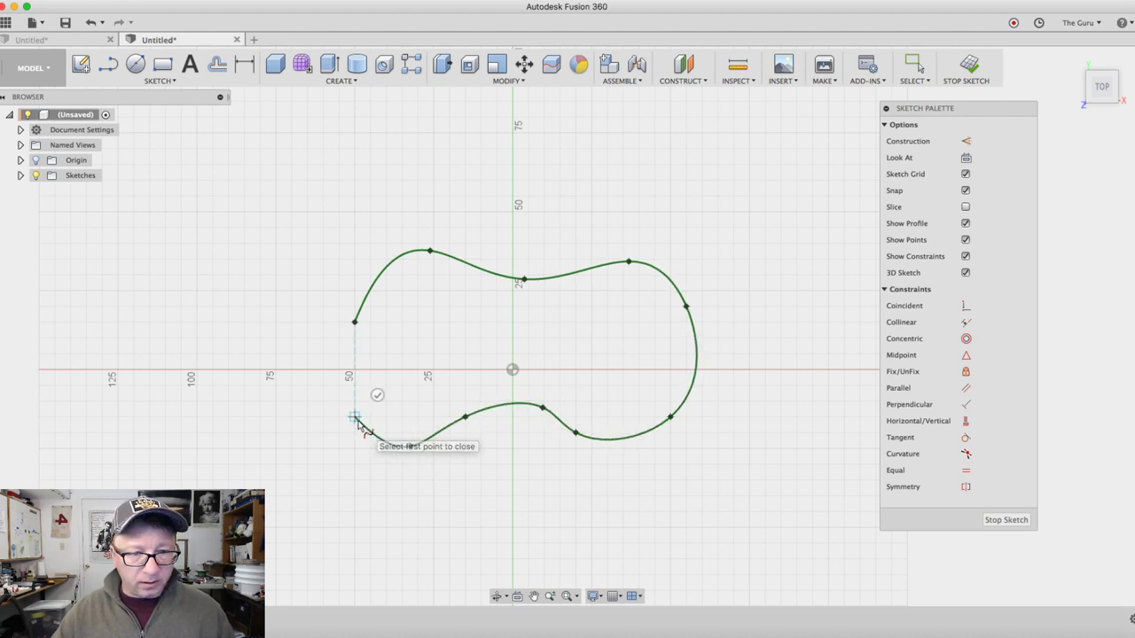
left_click(355, 322)
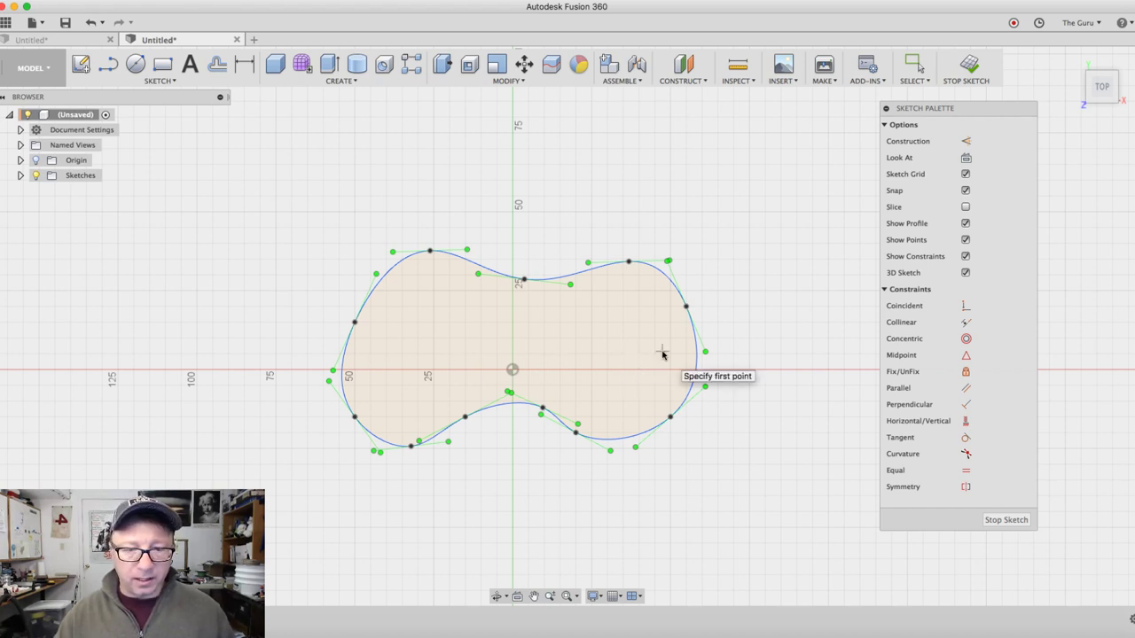
left_click(993, 521)
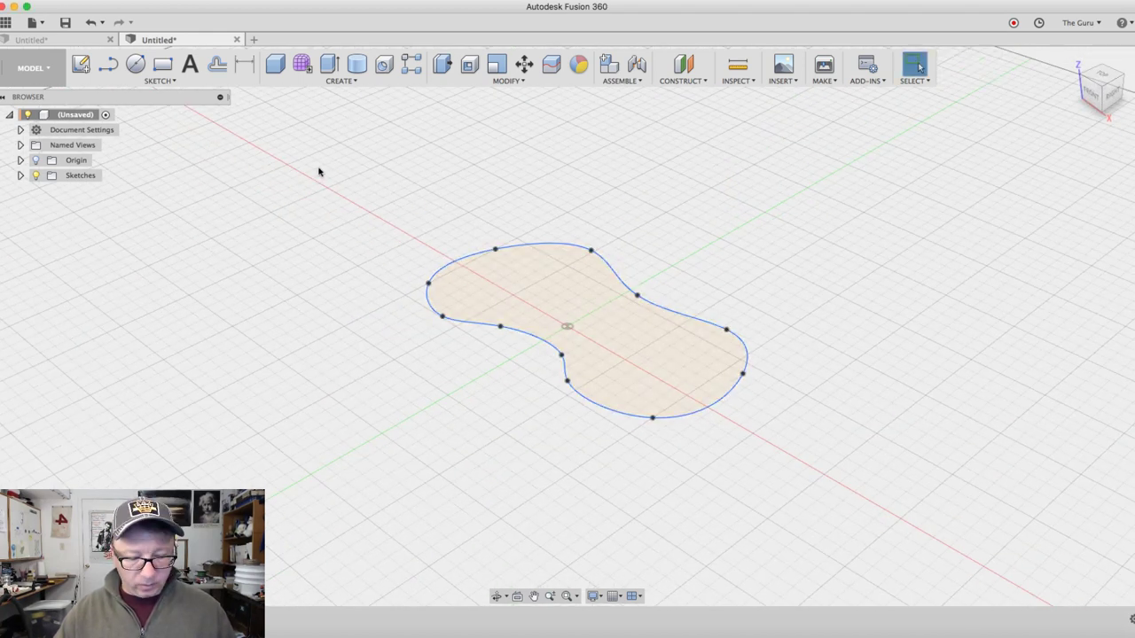
- Extrude the peanut profile 50 mm as a new solid body, then start a new sketch
key("e")
left_click(550, 293)
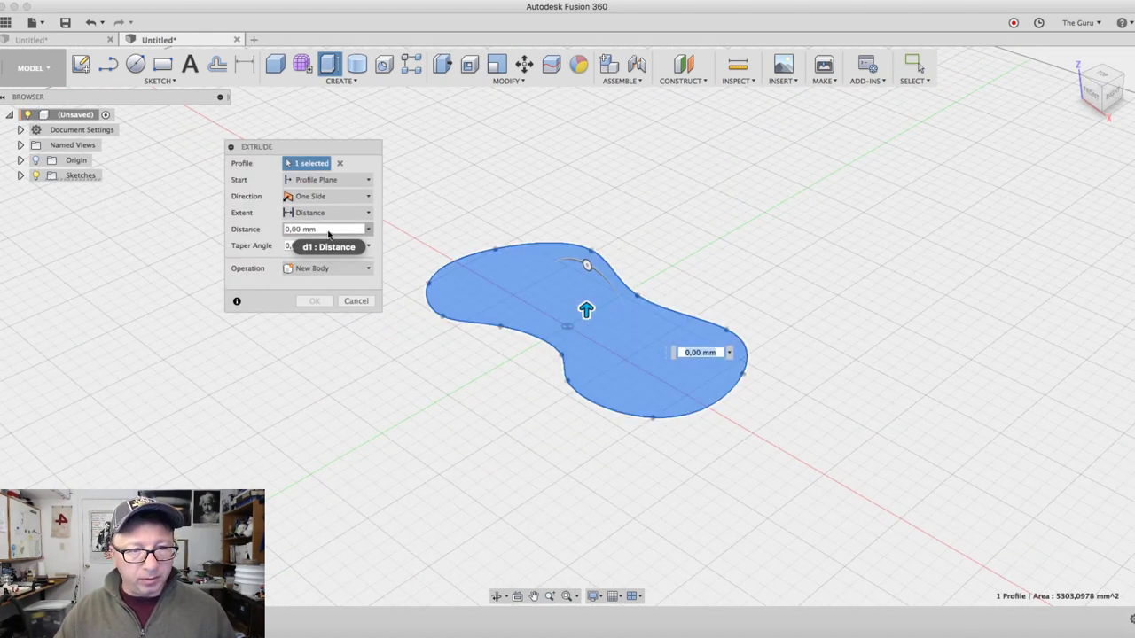
left_click(328, 229)
type("50")
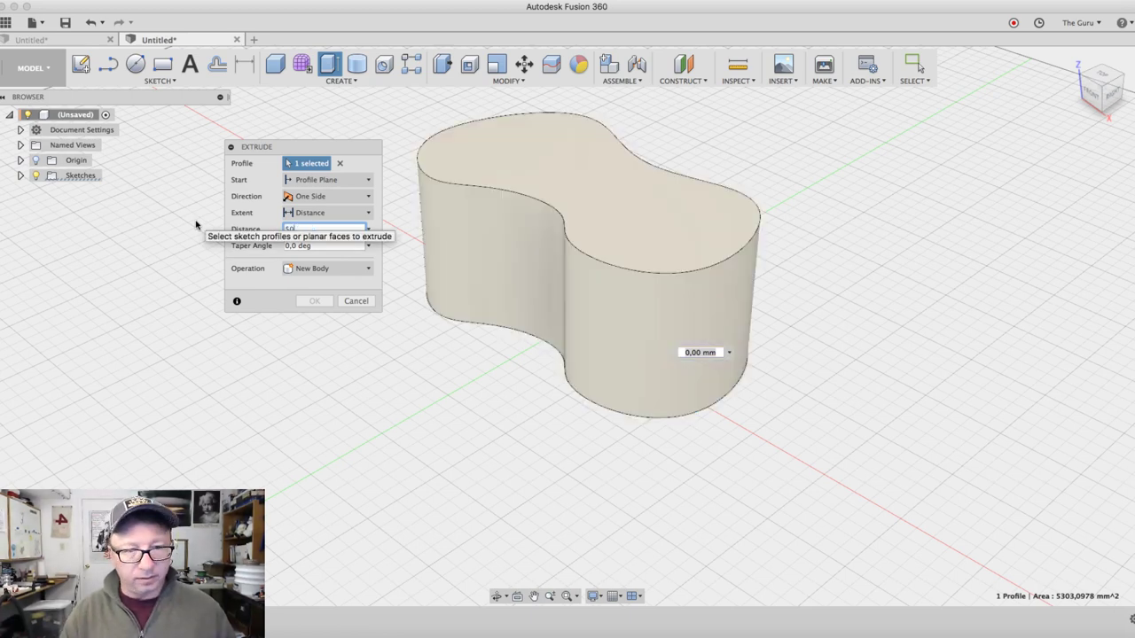
key("Return")
middle_click_drag(471, 418, 487, 443, "shift")
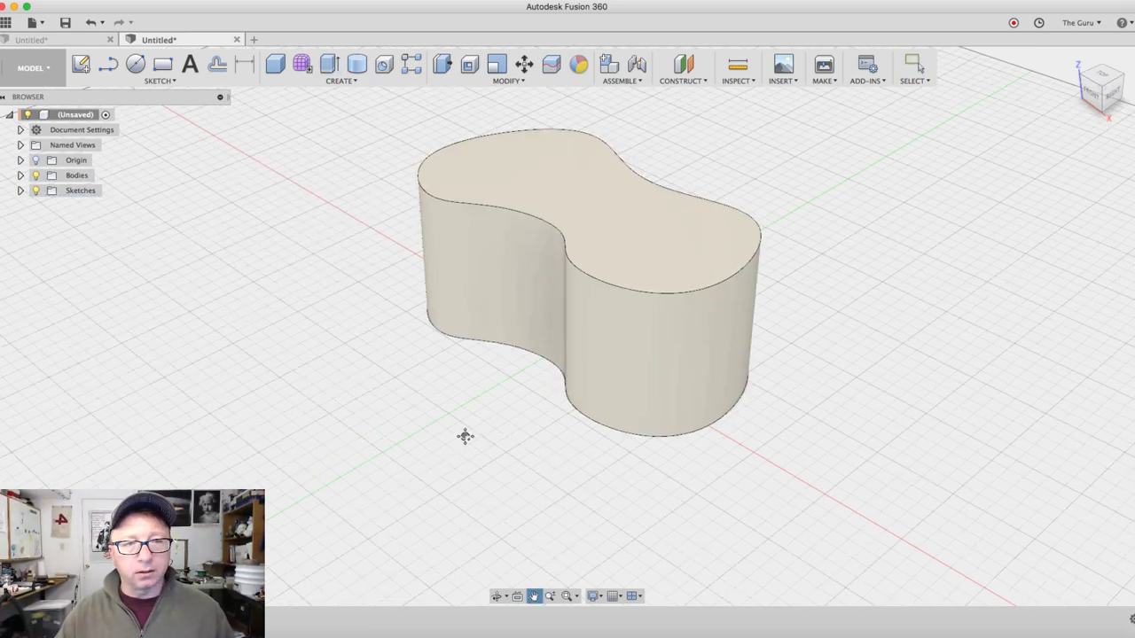
left_click(80, 64)
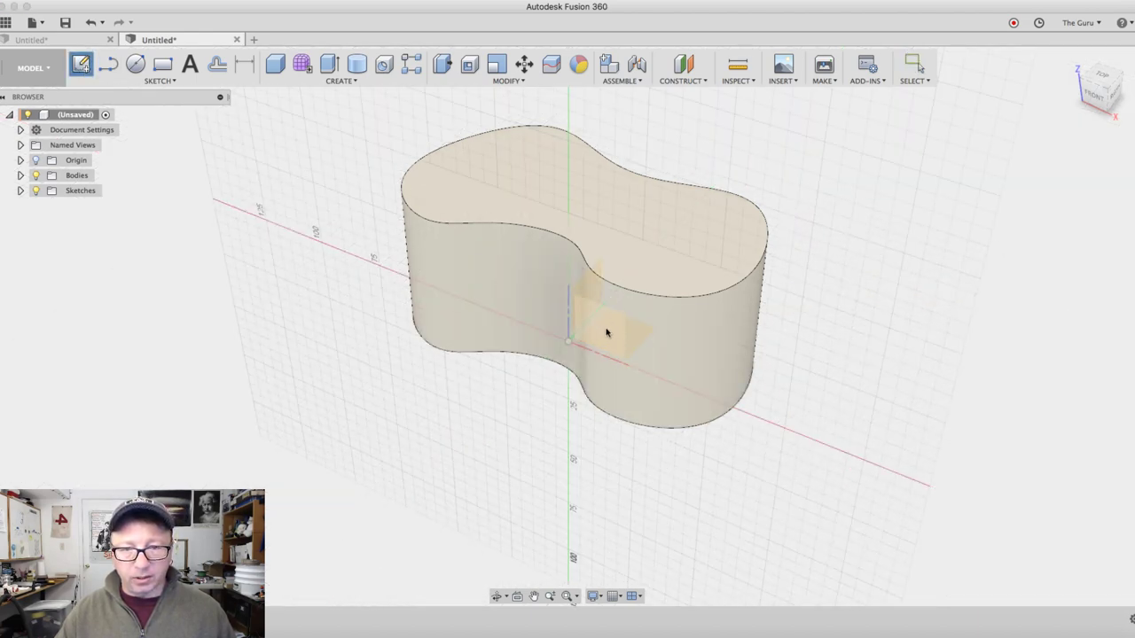
mouse_move(607, 332)
middle_mouse_down("shift")
mouse_move(612, 394)
mouse_move(610, 314)
mouse_move(616, 332)
mouse_move(597, 329)
middle_mouse_up("shift")
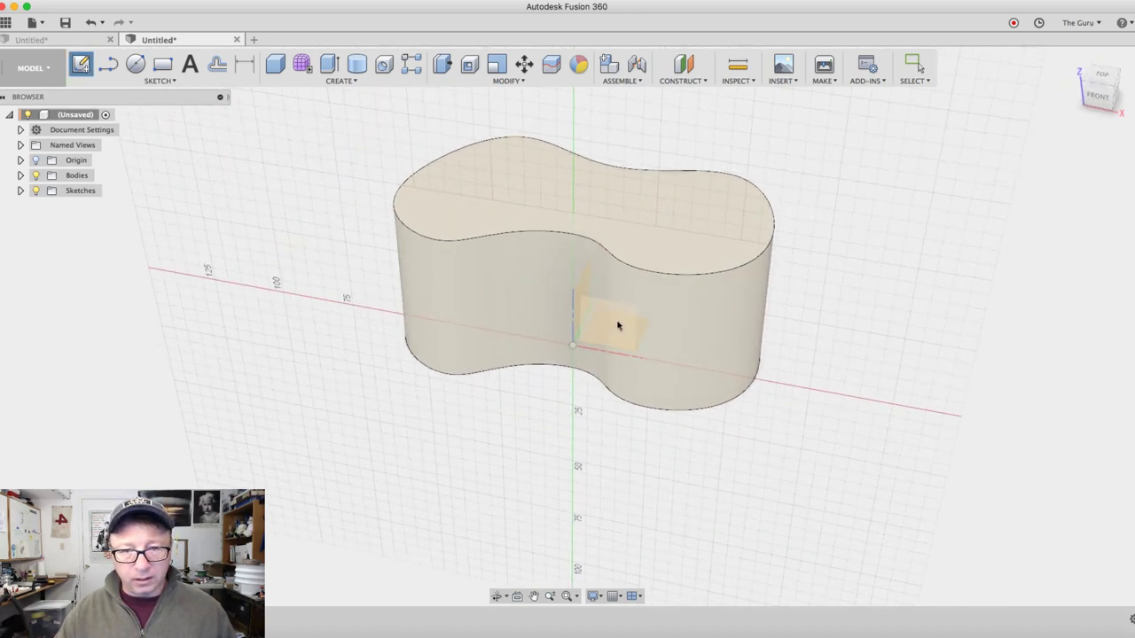
- On the front vertical plane, add sketch text reading 'CyberReefGuru'
left_click(618, 326)
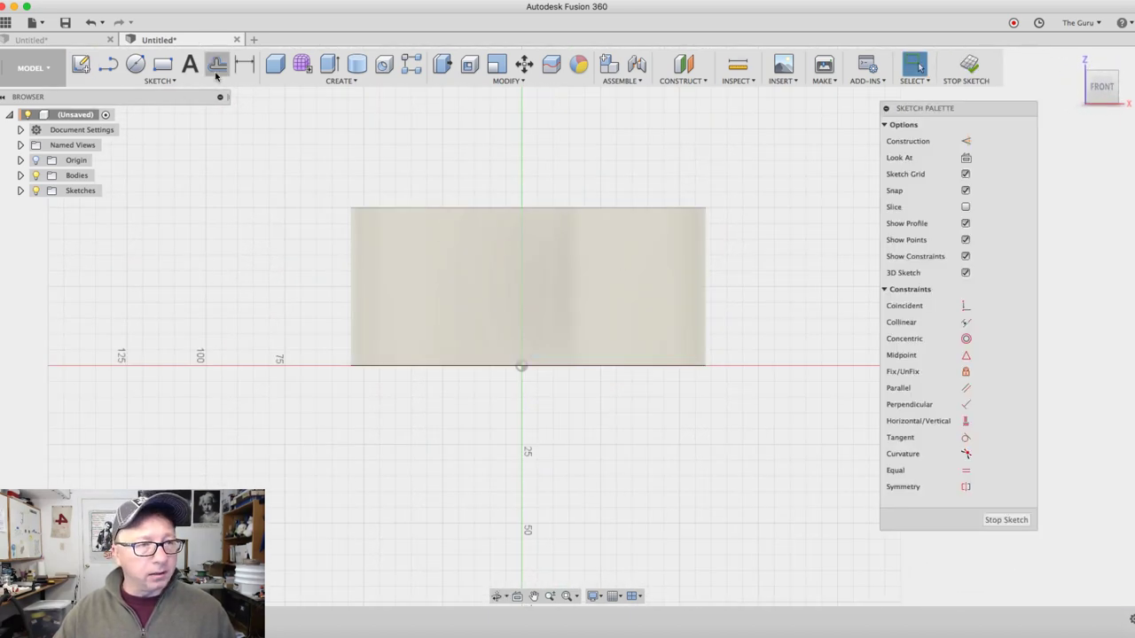
left_click(190, 65)
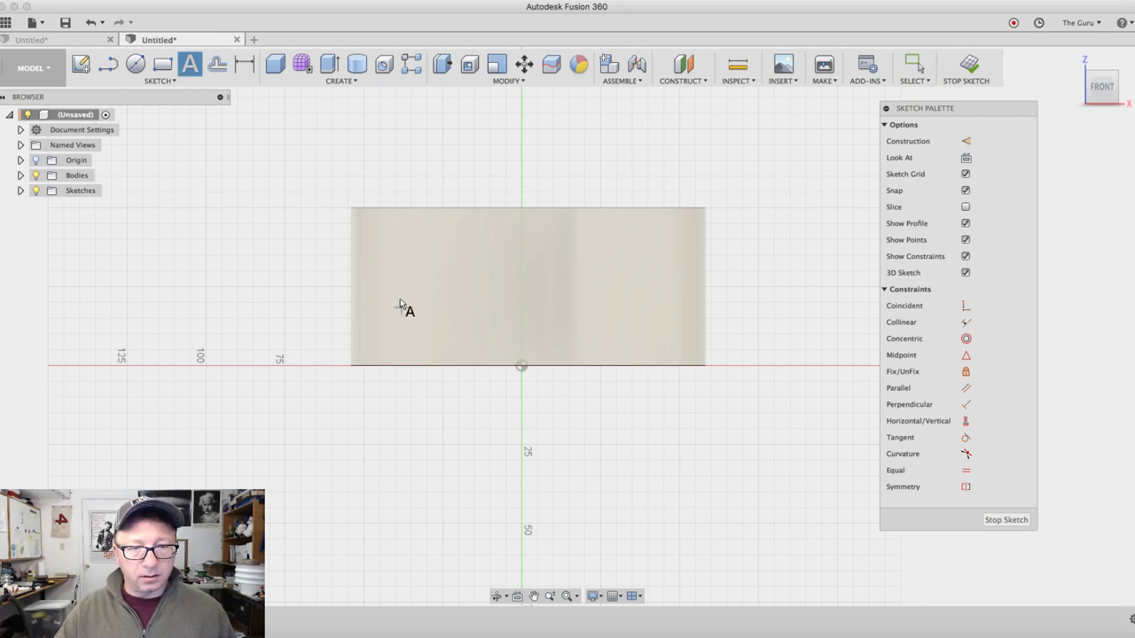
left_click(398, 309)
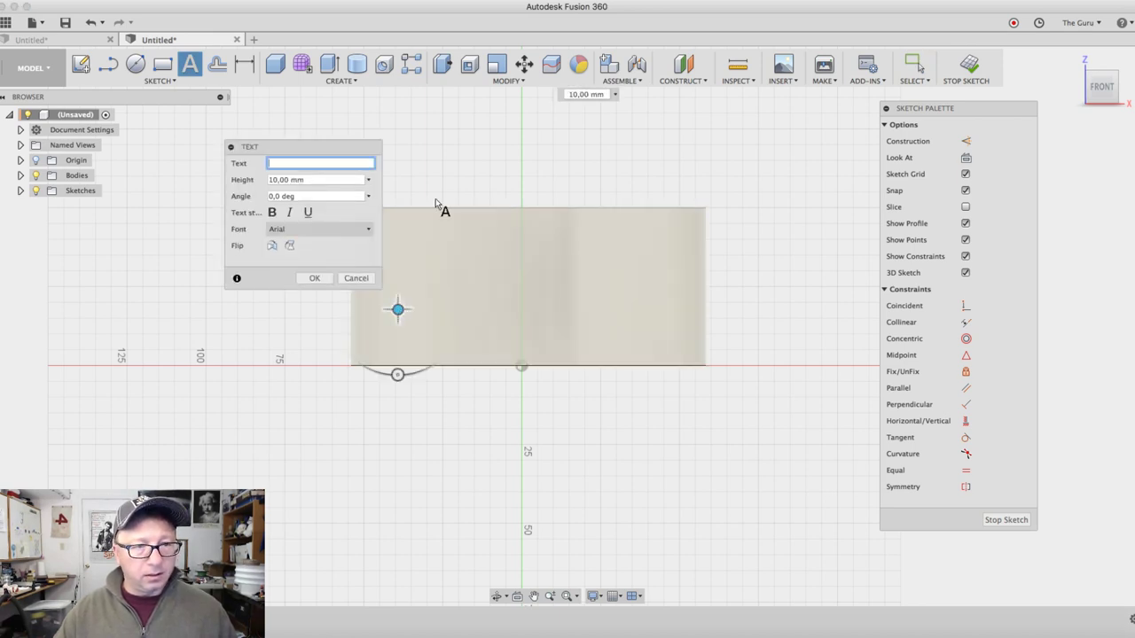
type("CyberReef")
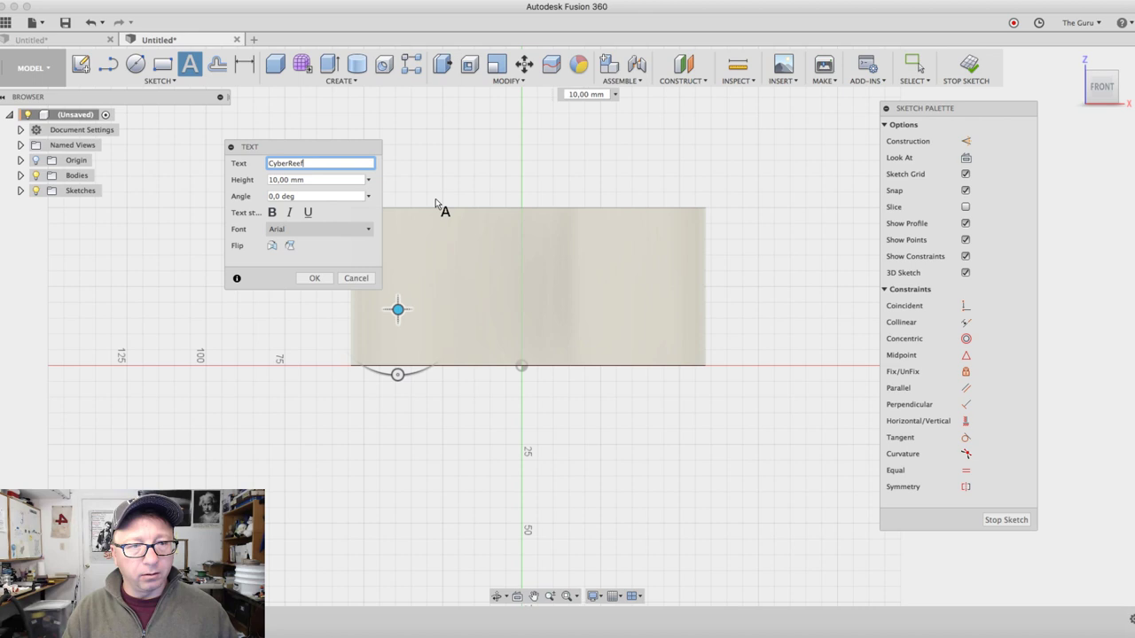
type("Guru")
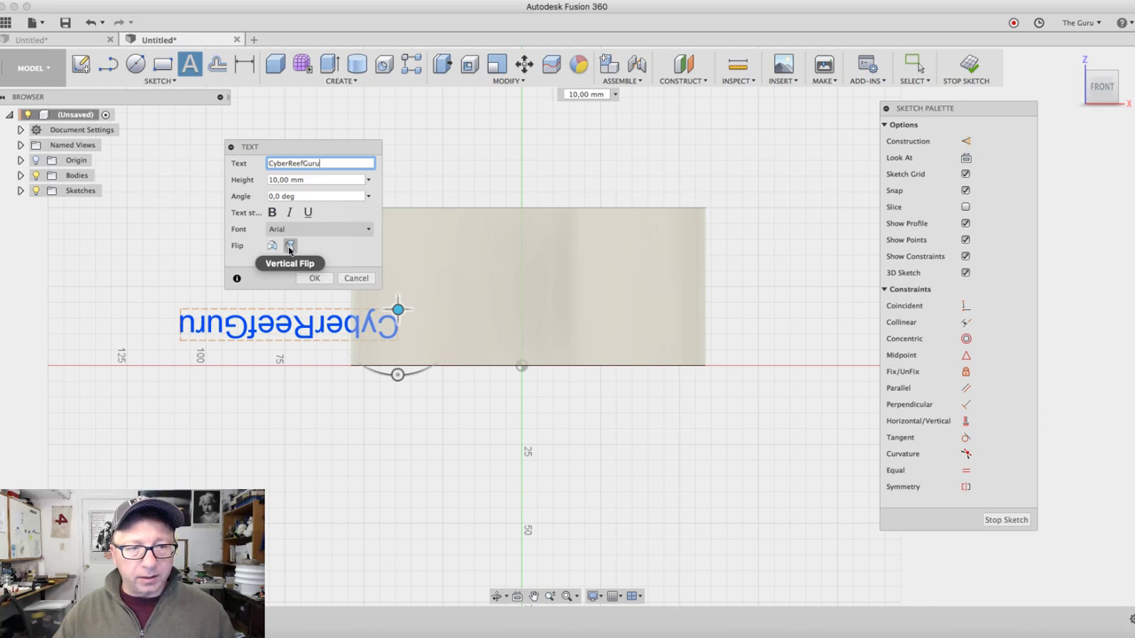
- Make the CyberReefGuru text bold at 15 mm height and move it lower left
left_click(290, 246)
left_click(271, 246)
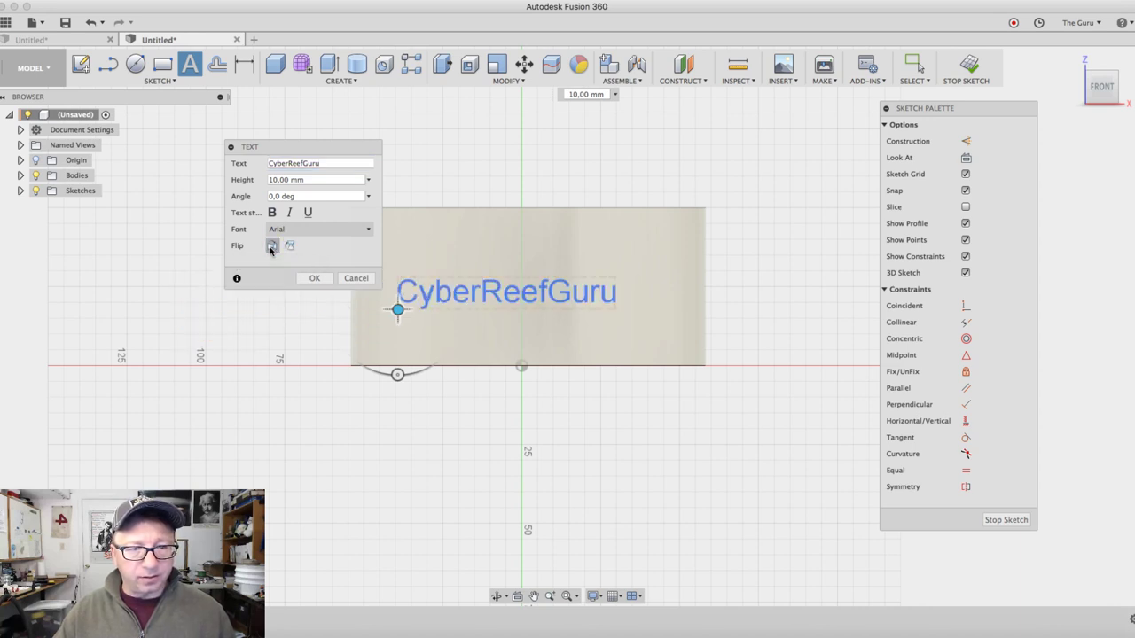
key("Tab")
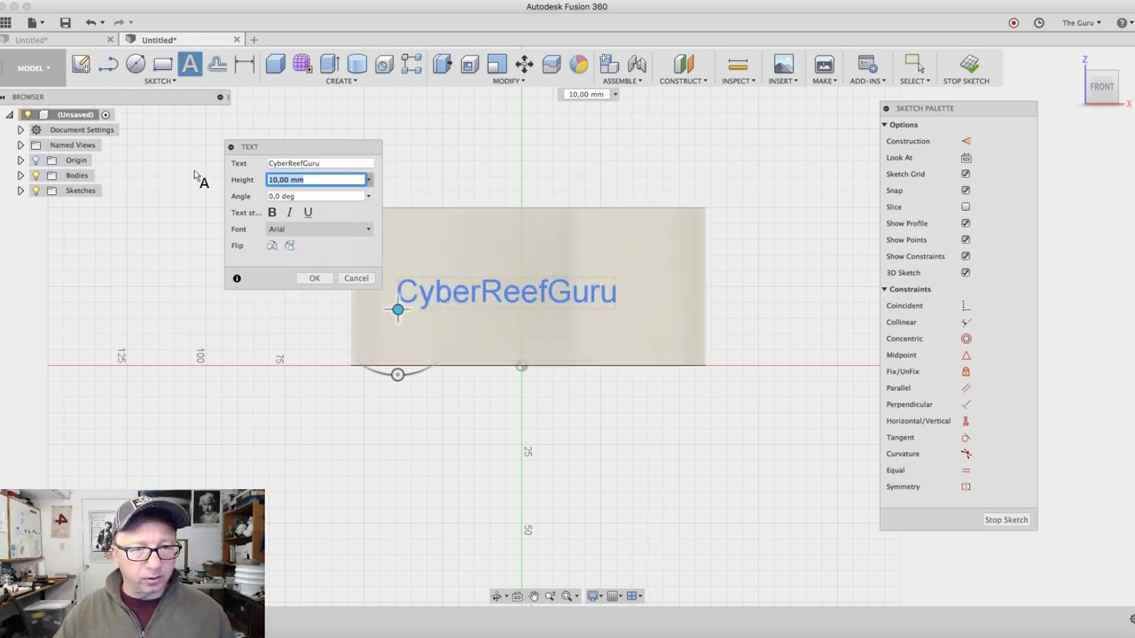
type("1")
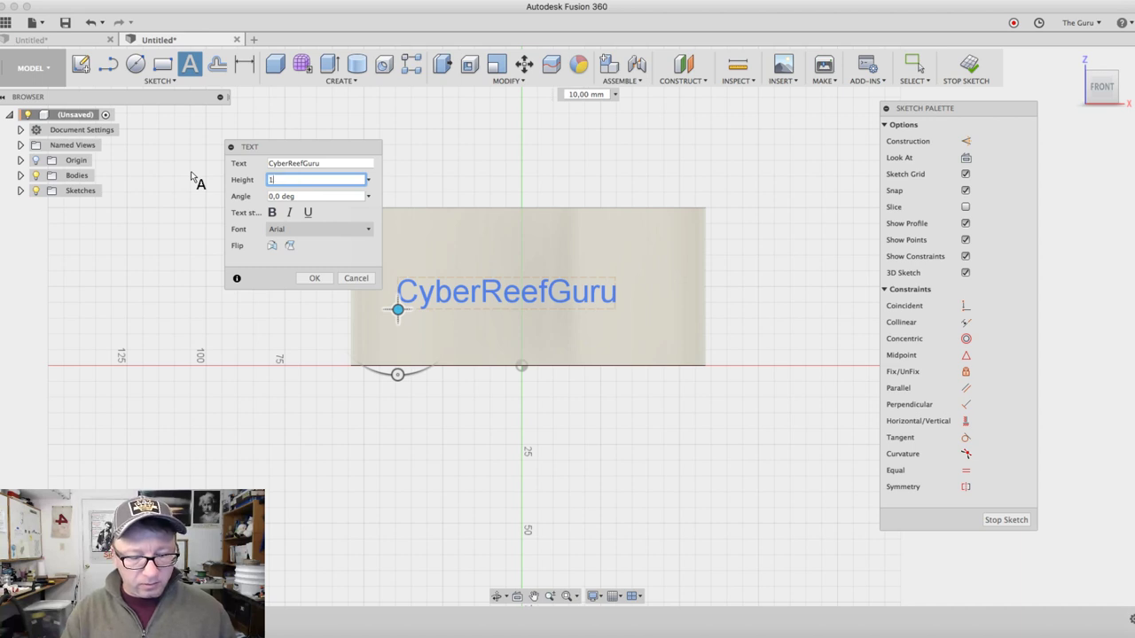
type("5")
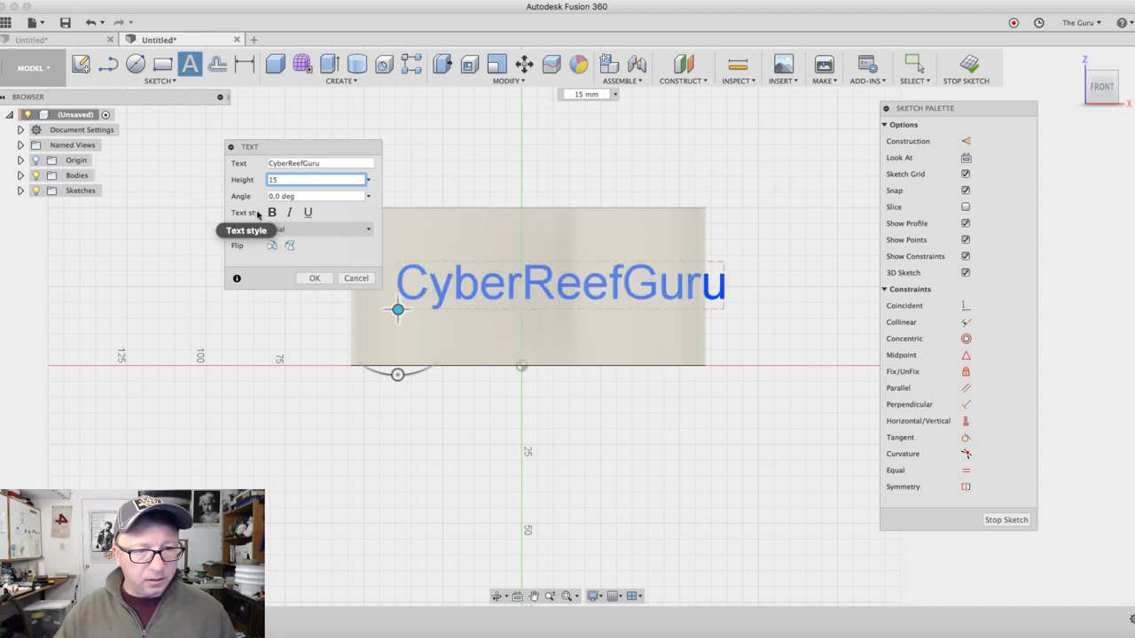
left_click(272, 212)
left_click_drag(398, 310, 357, 320)
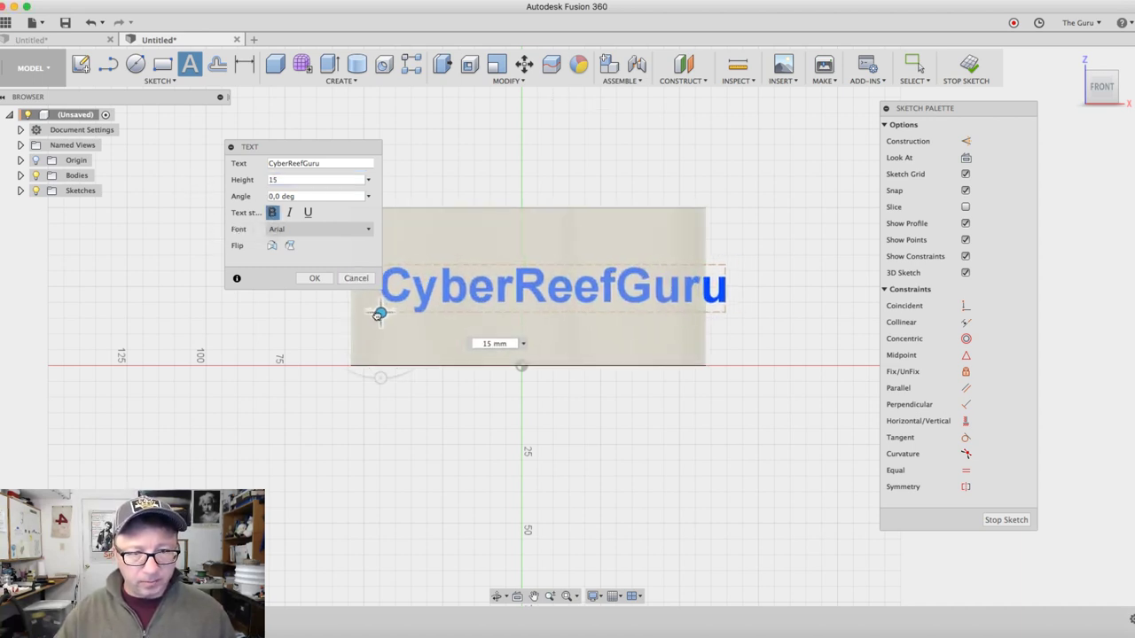
- Change the text height to 14 mm, centre it across the body's front, and finish the sketch
left_click(358, 180)
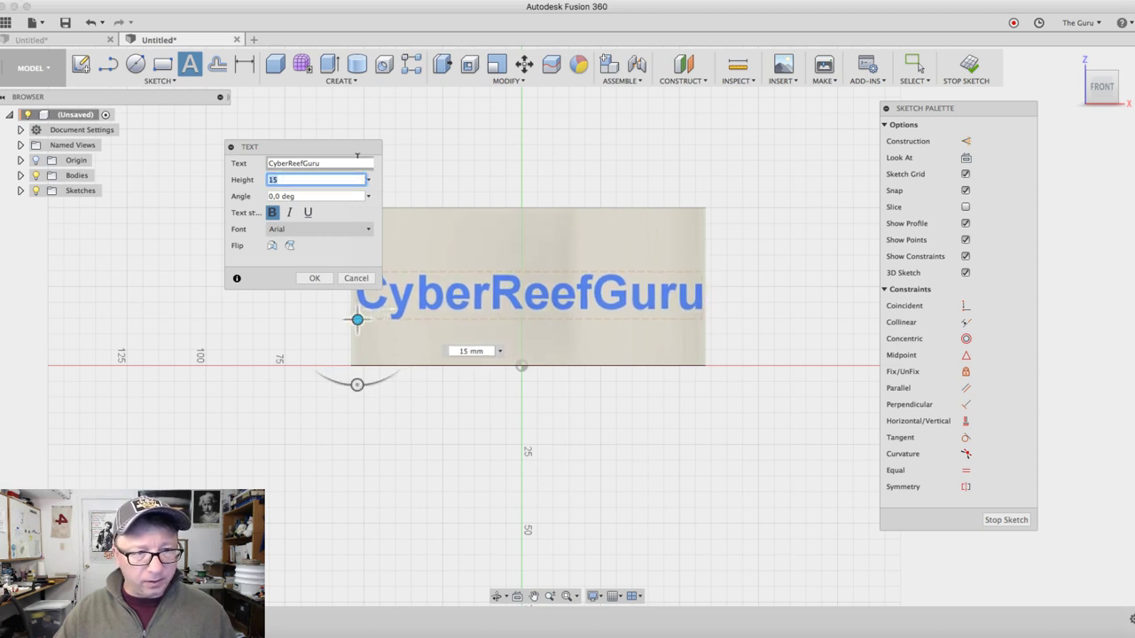
type("4")
key("Tab")
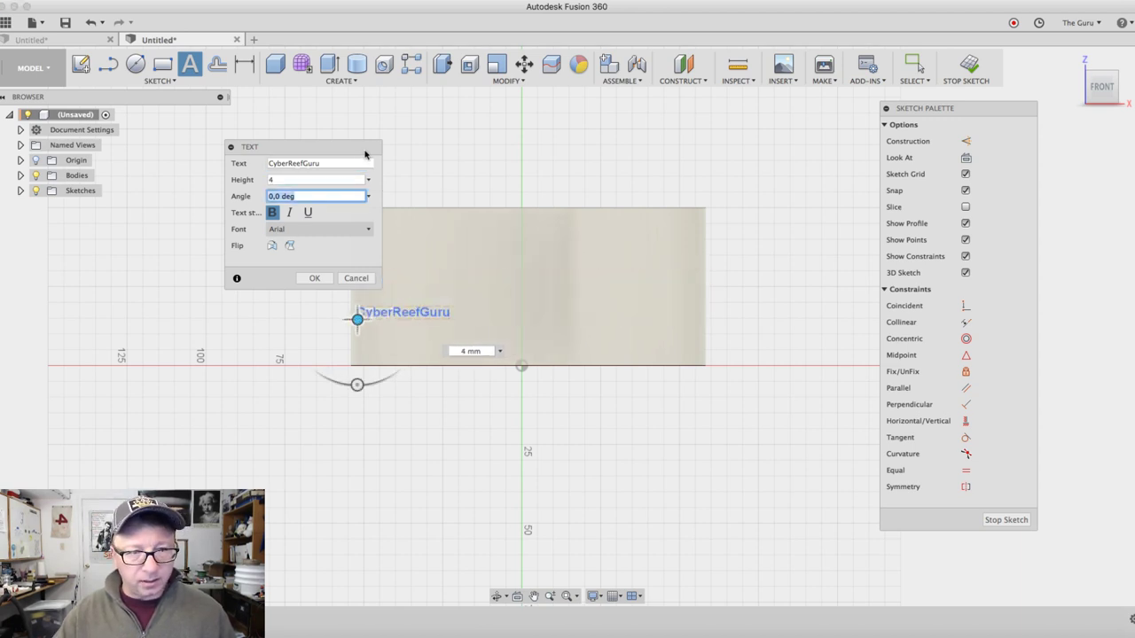
key("shift+Tab")
type("14")
key("Tab")
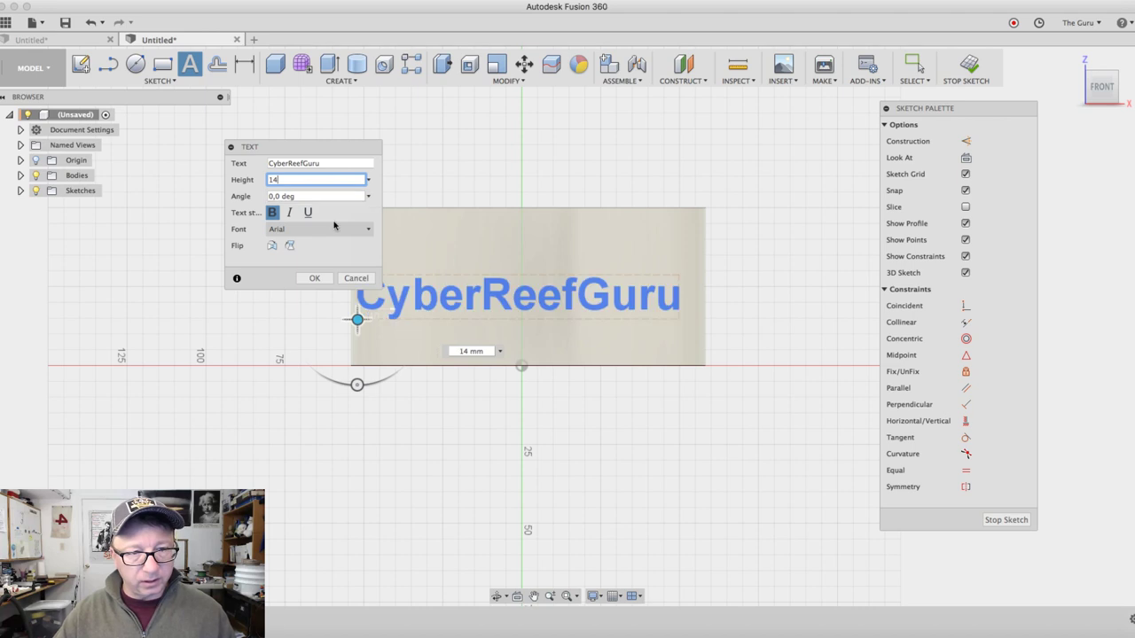
mouse_move(358, 319)
left_mouse_down()
mouse_move(380, 317)
mouse_move(367, 317)
left_mouse_up()
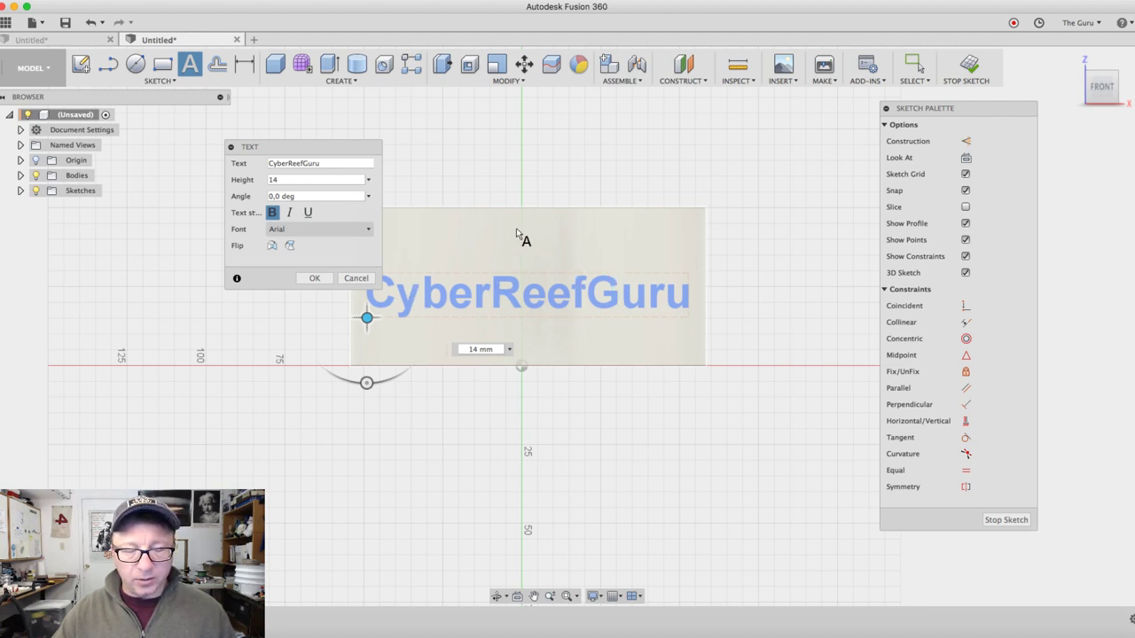
mouse_move(603, 264)
middle_mouse_down("shift")
mouse_move(603, 355)
mouse_move(611, 272)
mouse_move(611, 329)
mouse_move(627, 293)
mouse_move(605, 272)
middle_mouse_up("shift")
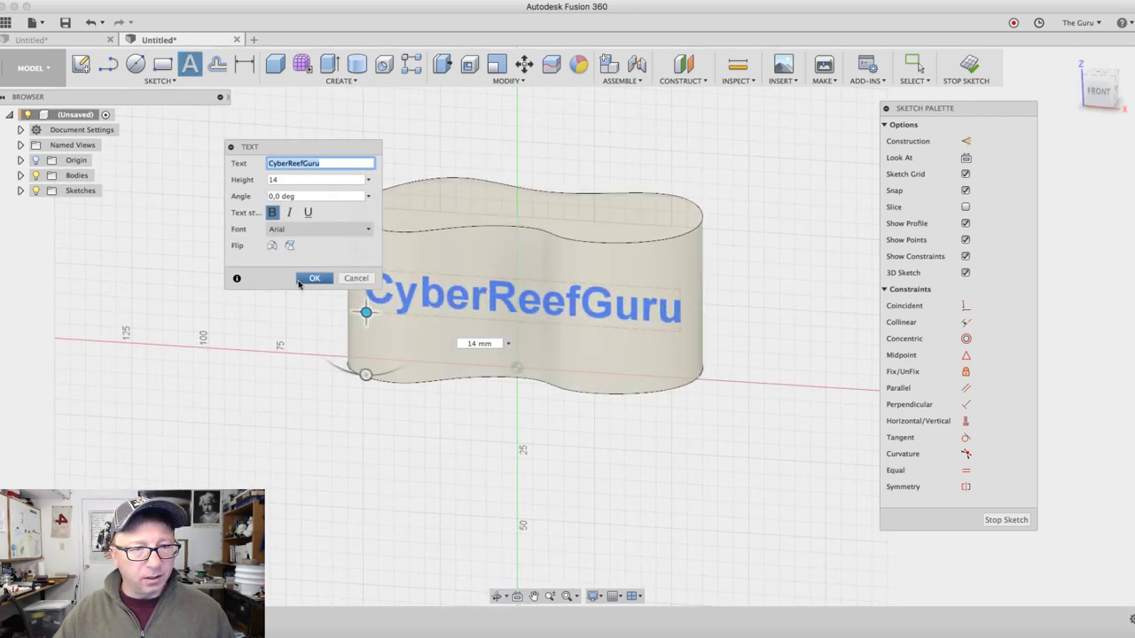
left_click(313, 278)
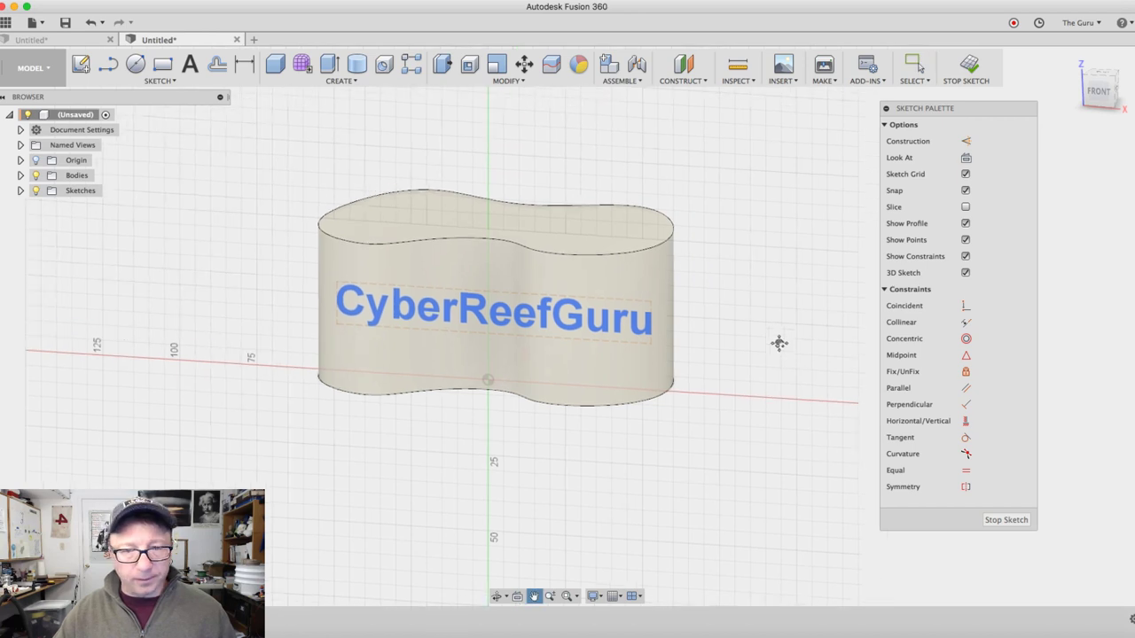
left_click(1015, 529)
- Start an extrusion set to begin from the peanut body's curved side face
mouse_move(771, 335)
middle_mouse_down("shift")
mouse_move(775, 325)
mouse_move(768, 334)
middle_mouse_up("shift")
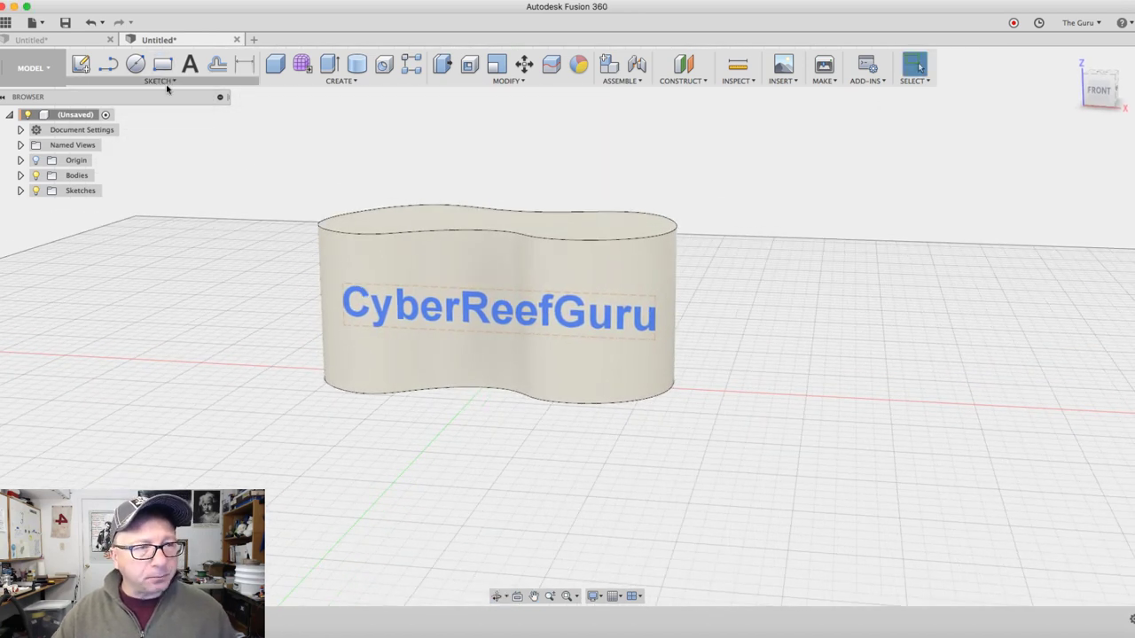
left_click(329, 64)
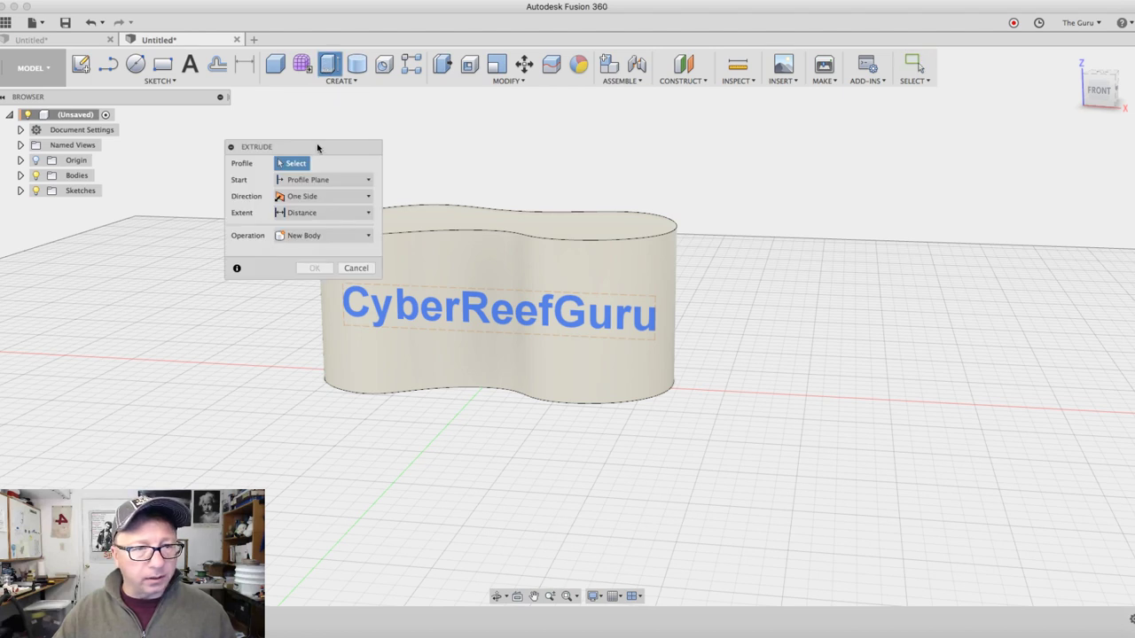
left_click_drag(313, 153, 235, 208)
left_click(234, 239)
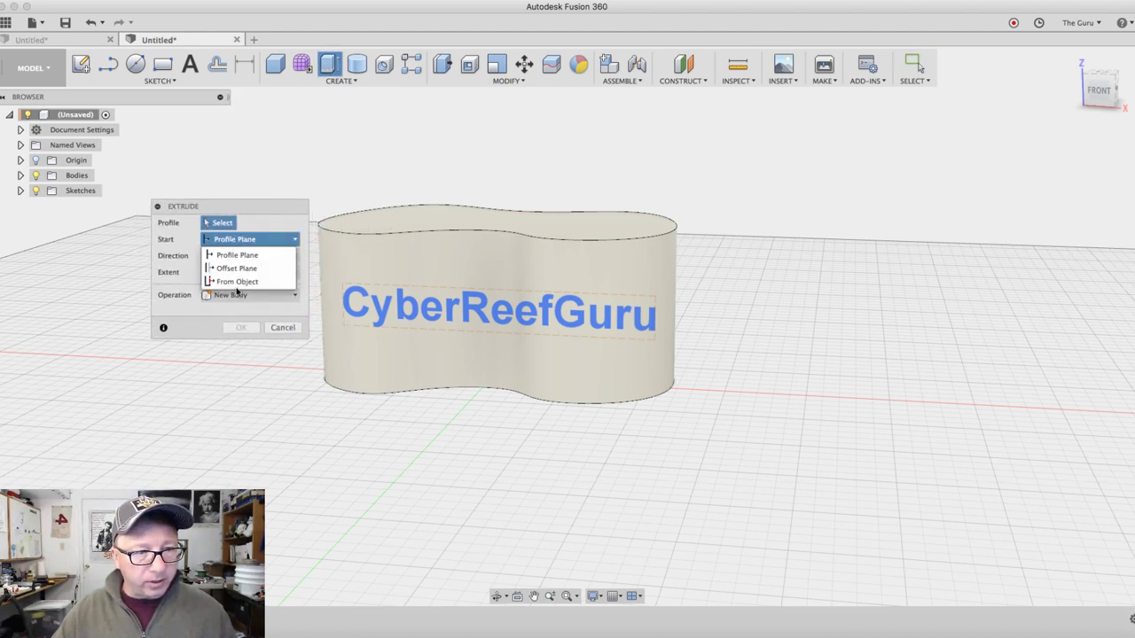
left_click(235, 282)
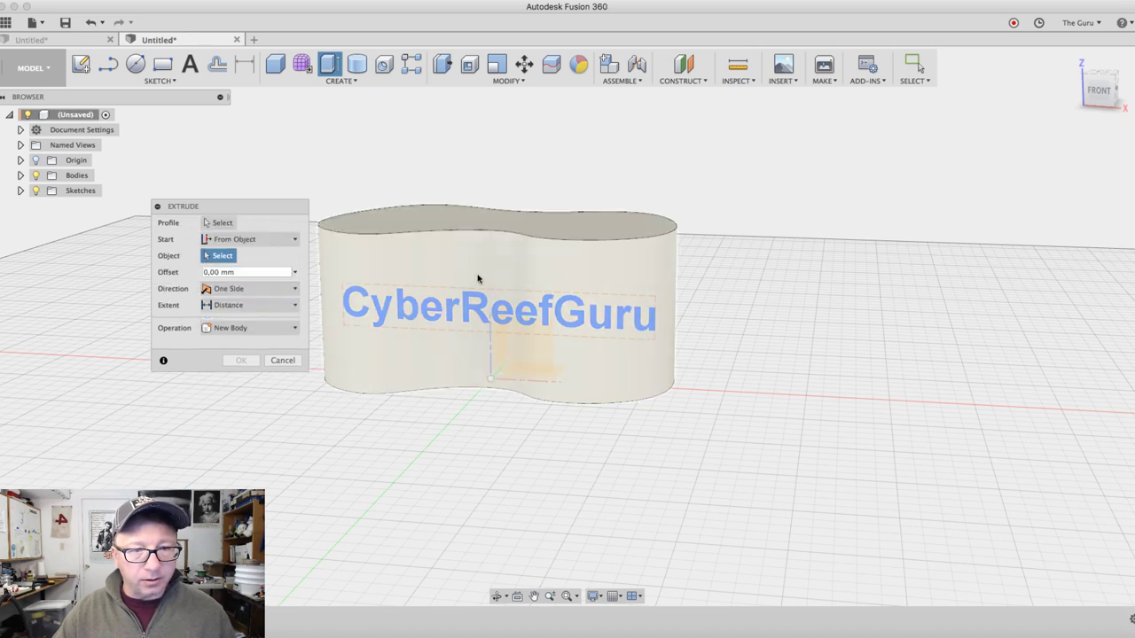
left_click(415, 256)
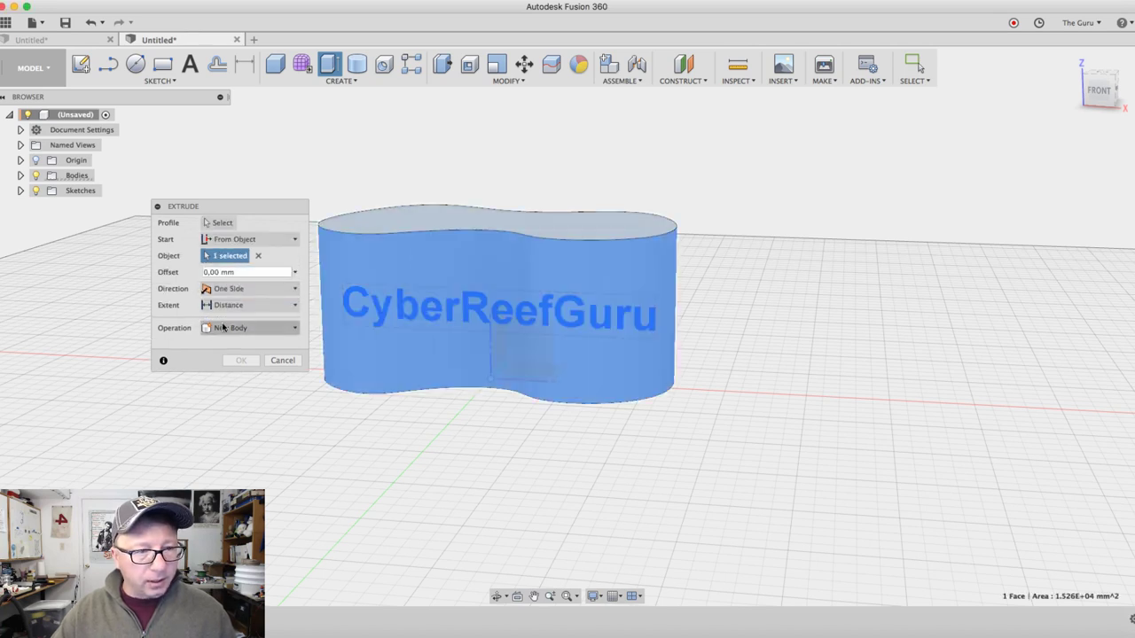
- Select the CyberReefGuru text as the profile, temporarily hiding the bodies, and edit the distance
left_click(220, 223)
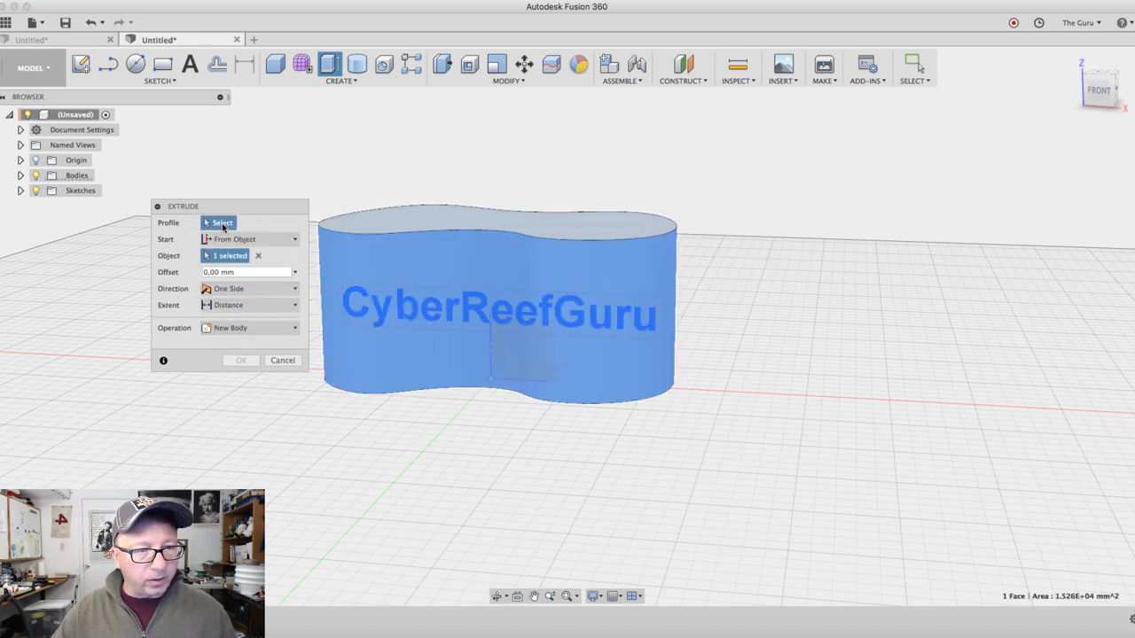
left_click(35, 176)
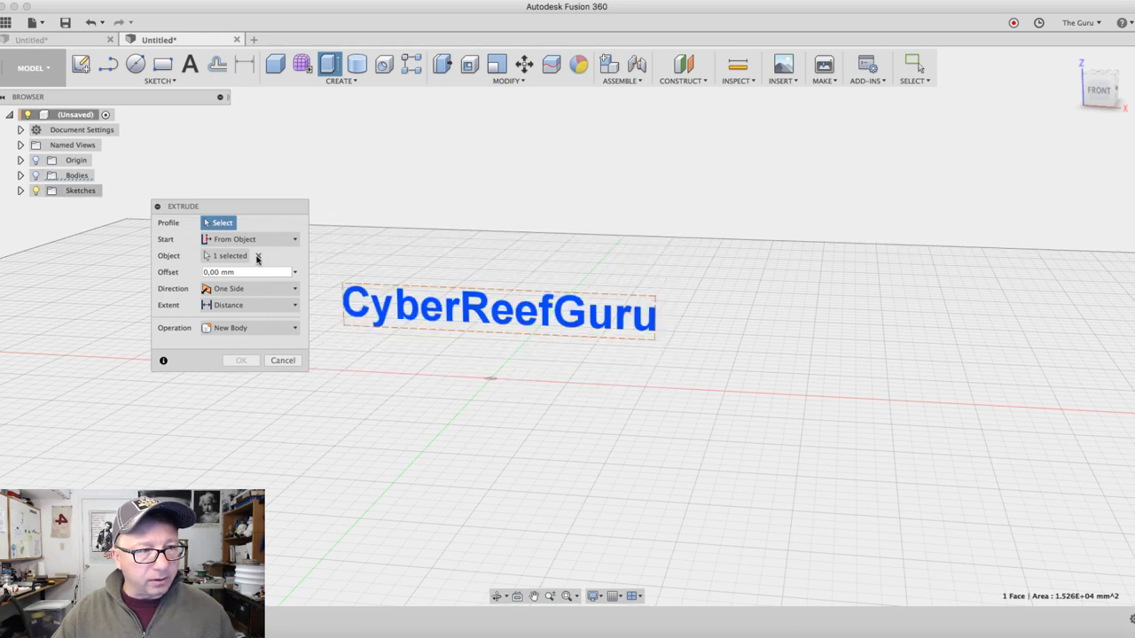
left_click(387, 314)
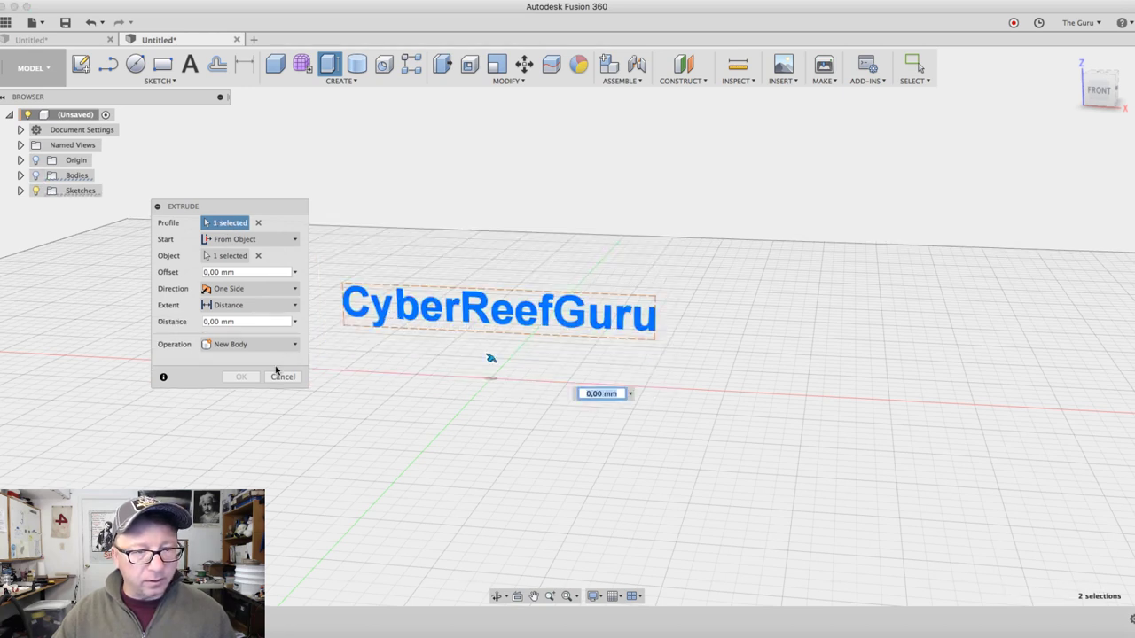
left_click(36, 175)
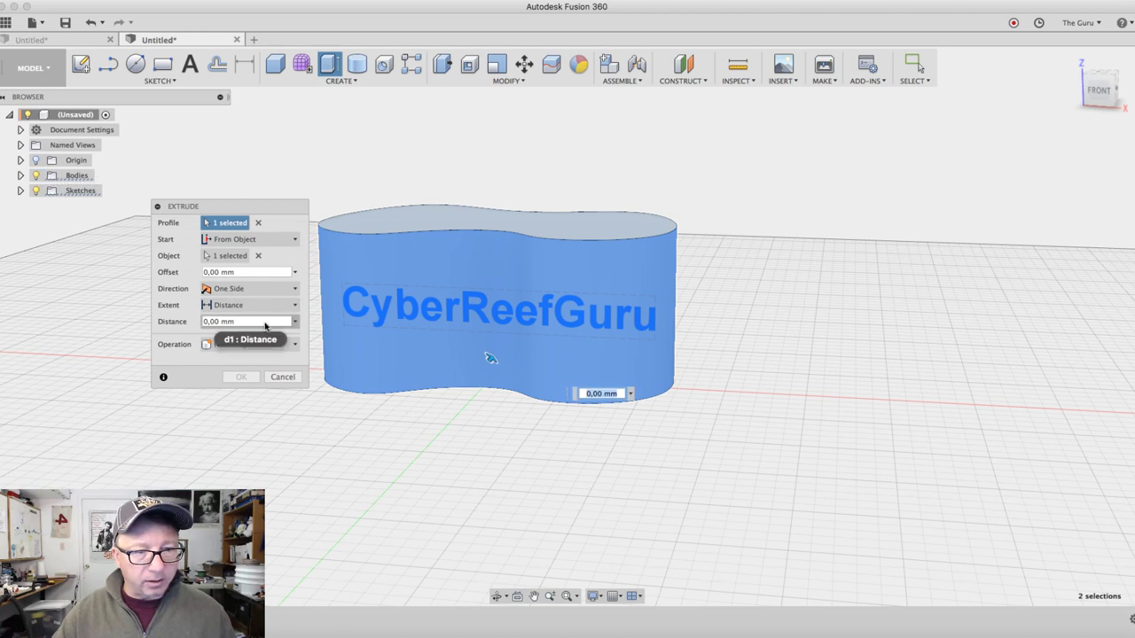
left_click(266, 321)
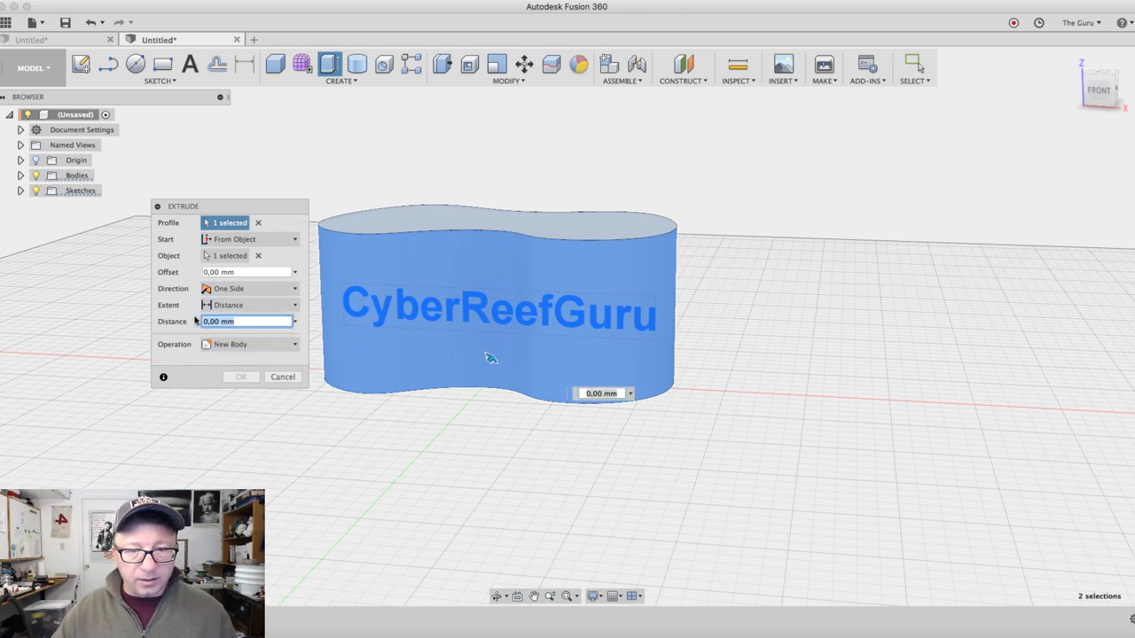
left_click(490, 358)
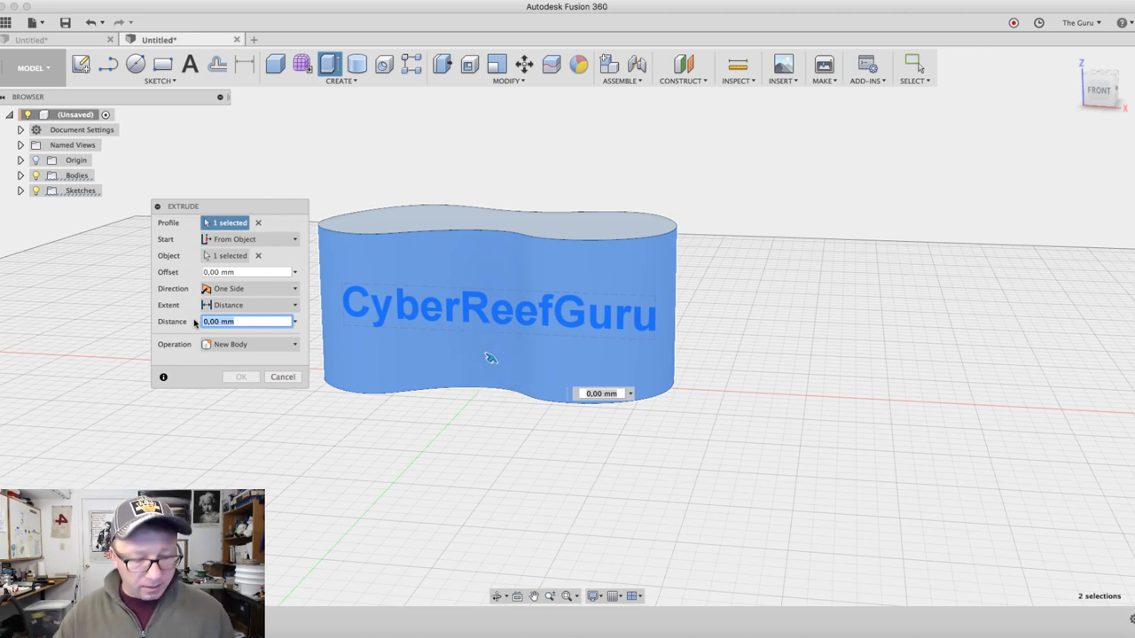
- Enter a -1 mm distance and apply the joined CyberReefGuru extrusion
type("-1")
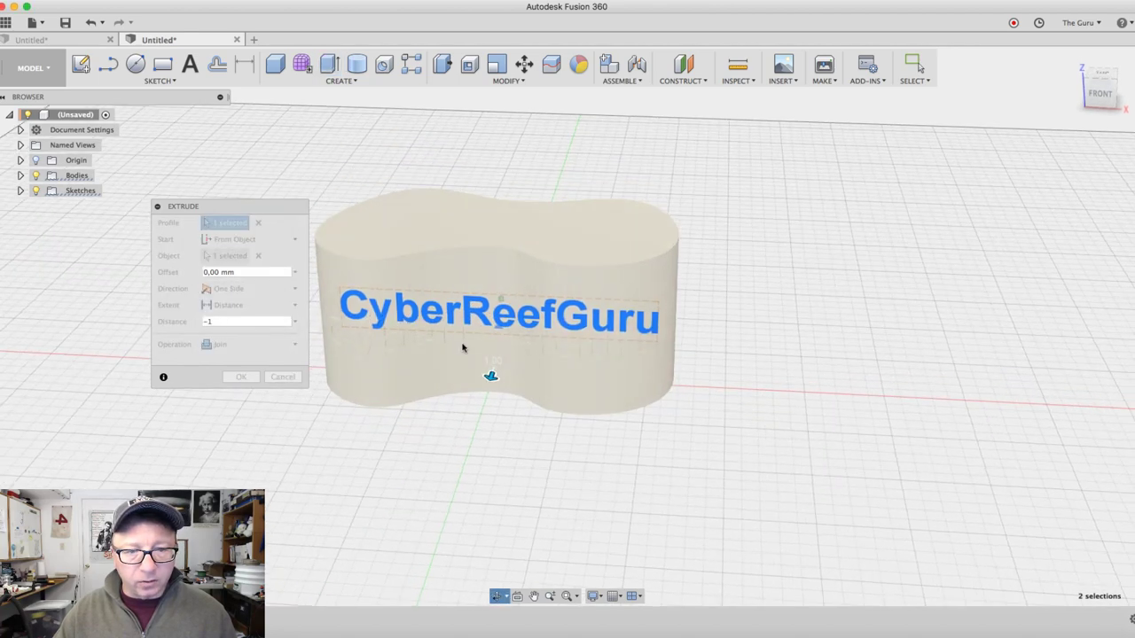
middle_click_drag(483, 366, 525, 387, "shift")
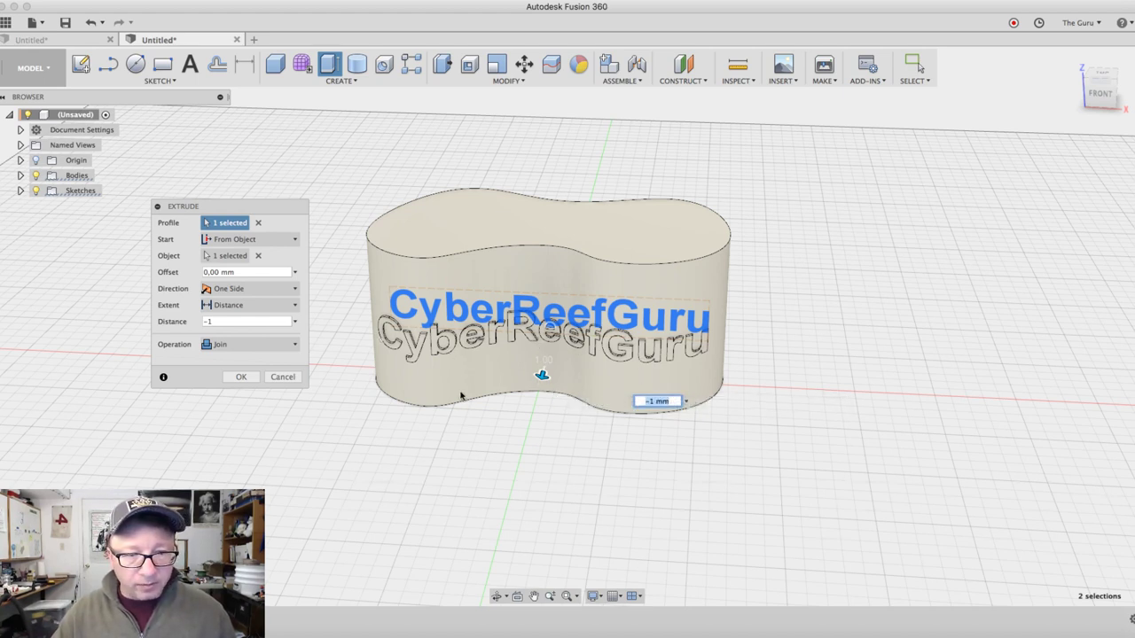
left_click(242, 379)
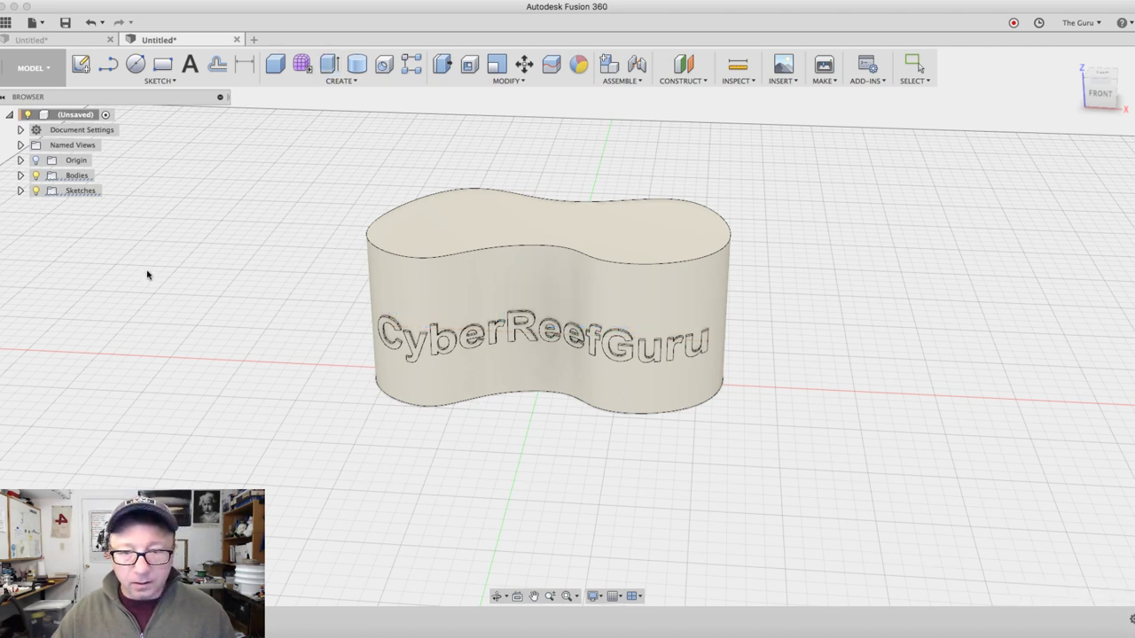
mouse_move(352, 297)
middle_mouse_down("shift")
mouse_move(460, 270)
mouse_move(401, 264)
mouse_move(426, 233)
mouse_move(466, 233)
mouse_move(493, 213)
middle_mouse_up("shift")
scroll(492, 213, "up", 2)
scroll(492, 213, "up", 3)
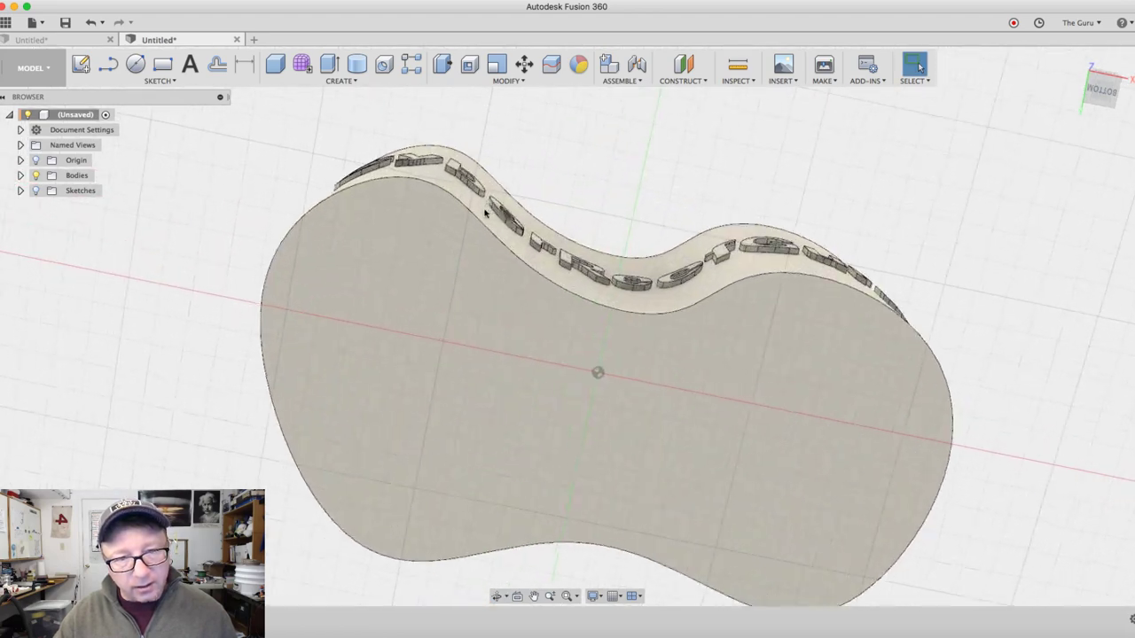
scroll(489, 213, "up", 3)
scroll(497, 199, "up", 2)
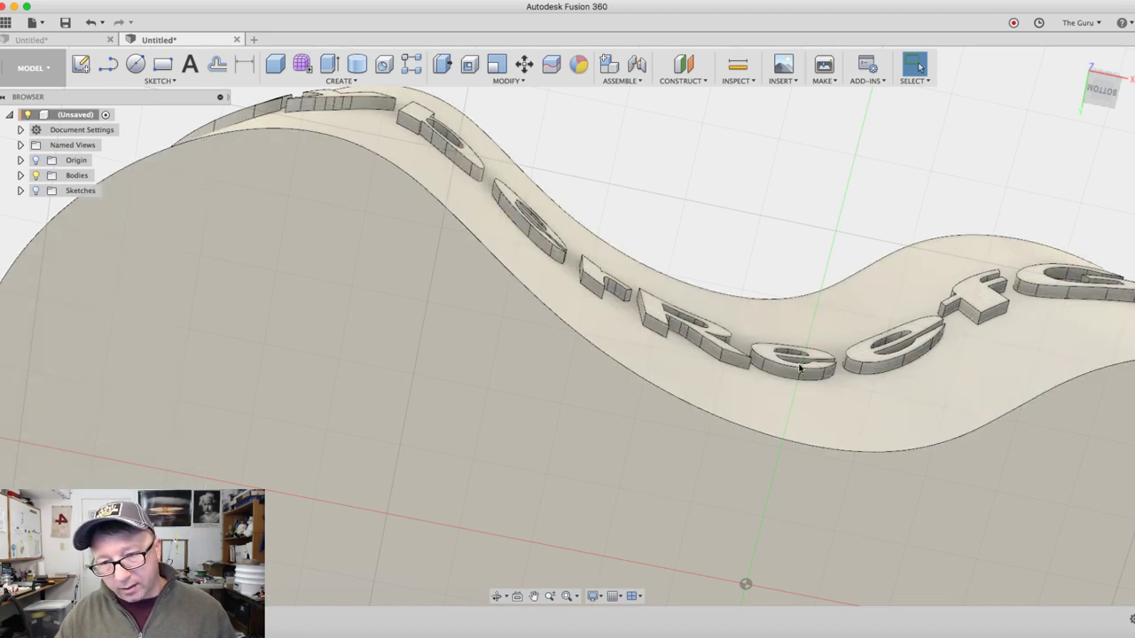
scroll(886, 360, "down", 2)
scroll(887, 360, "down", 3)
scroll(887, 359, "down", 3)
scroll(956, 309, "down", 2)
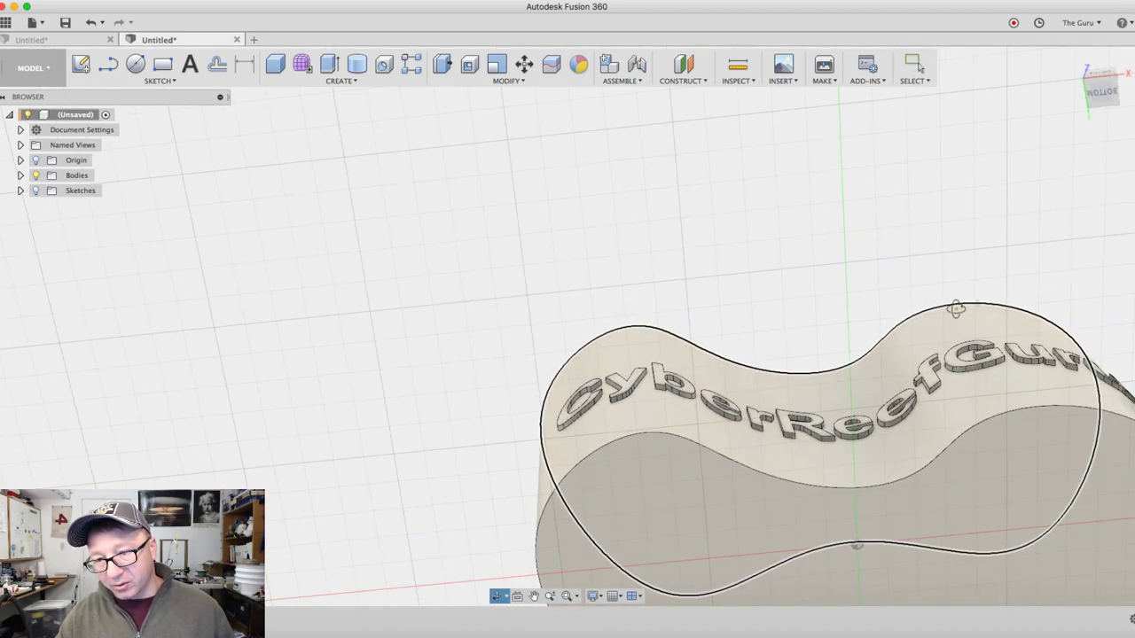
middle_click_drag(956, 308, 990, 324, "shift")
mouse_move(795, 264)
middle_mouse_down("shift")
mouse_move(755, 240)
mouse_move(720, 253)
mouse_move(772, 325)
mouse_move(773, 354)
mouse_move(760, 260)
middle_mouse_up("shift")
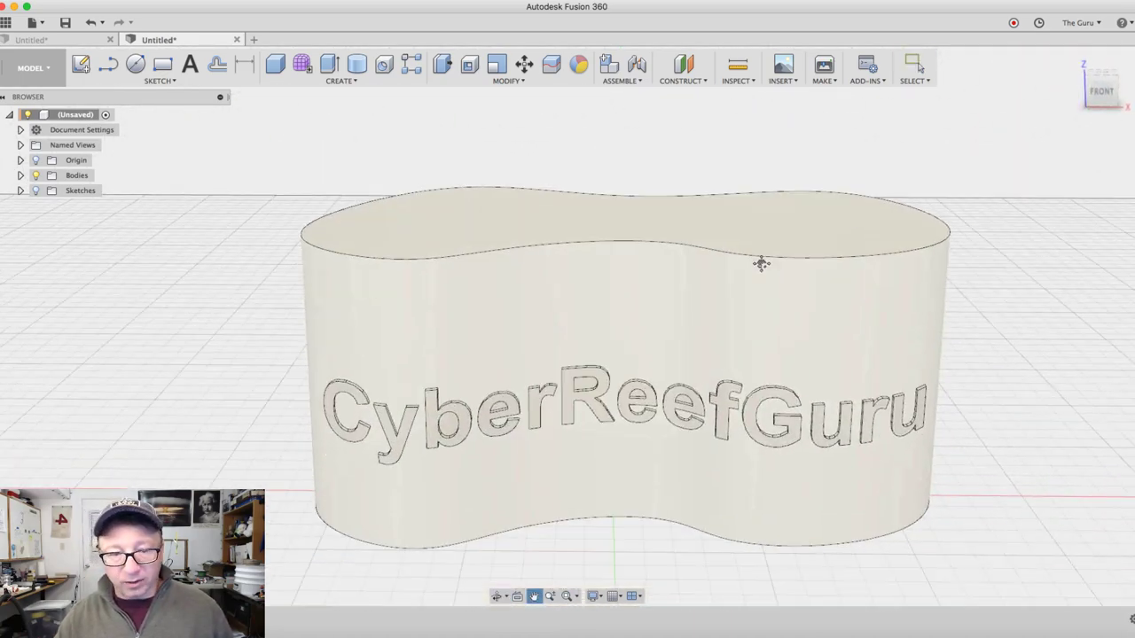
scroll(626, 527, "down", 5)
mouse_move(627, 499)
middle_mouse_down("shift")
mouse_move(651, 411)
mouse_move(669, 519)
mouse_move(671, 497)
middle_mouse_up("shift")
scroll(654, 481, "up", 3)
scroll(660, 486, "up", 1)
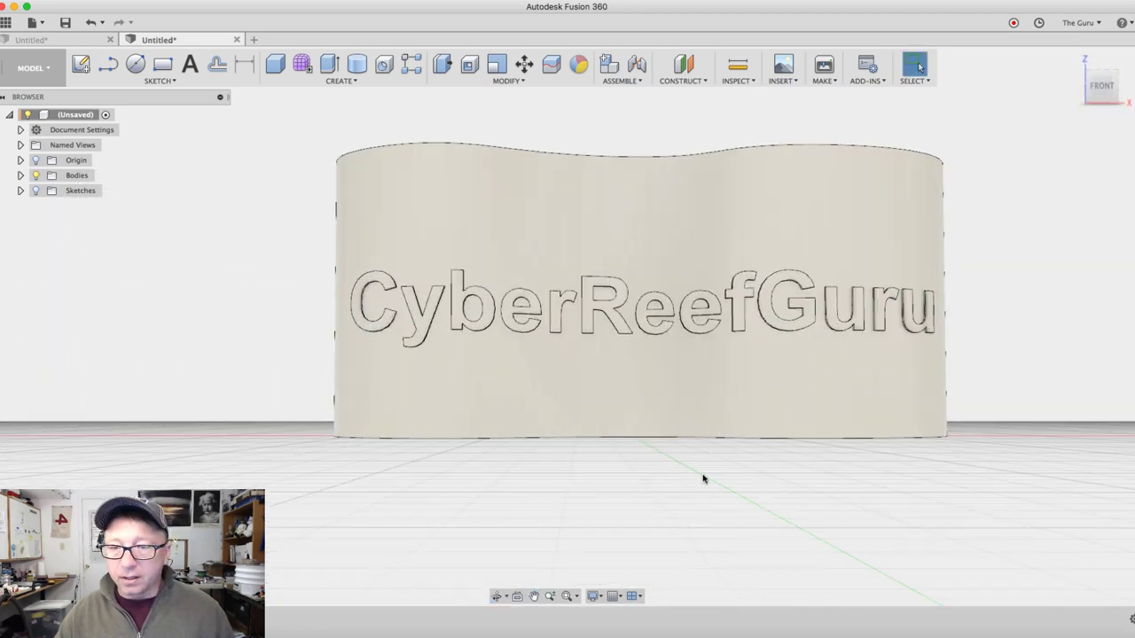